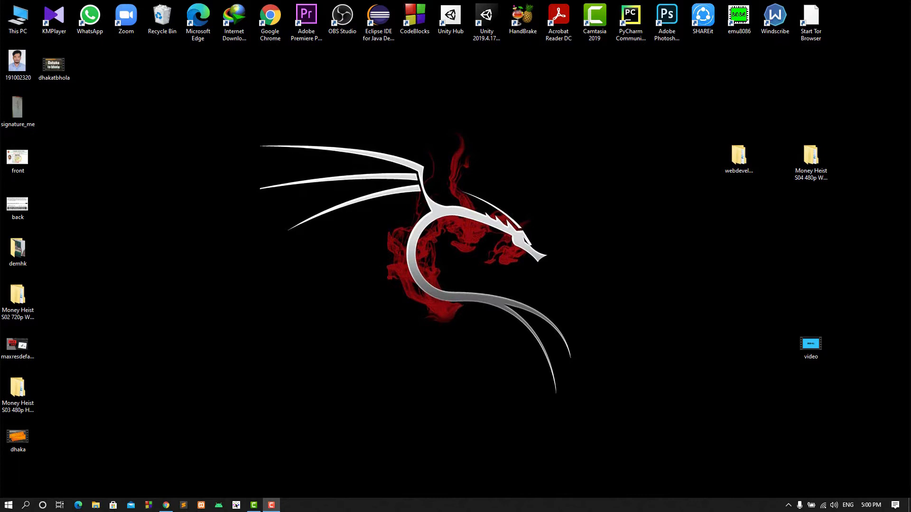
Find and launch the Video Editor app, and maximize its window
{"action": "left_click", "coordinate": [3, 505]}
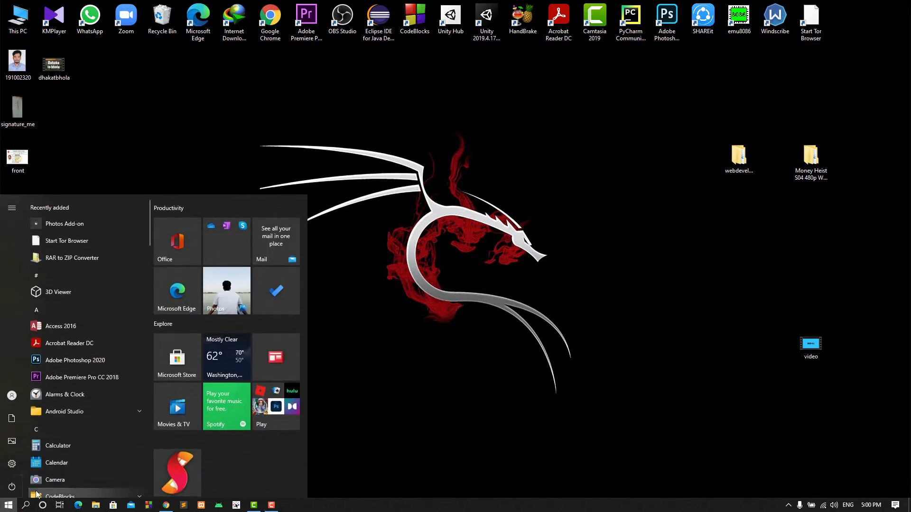
{"action": "left_click", "coordinate": [26, 505]}
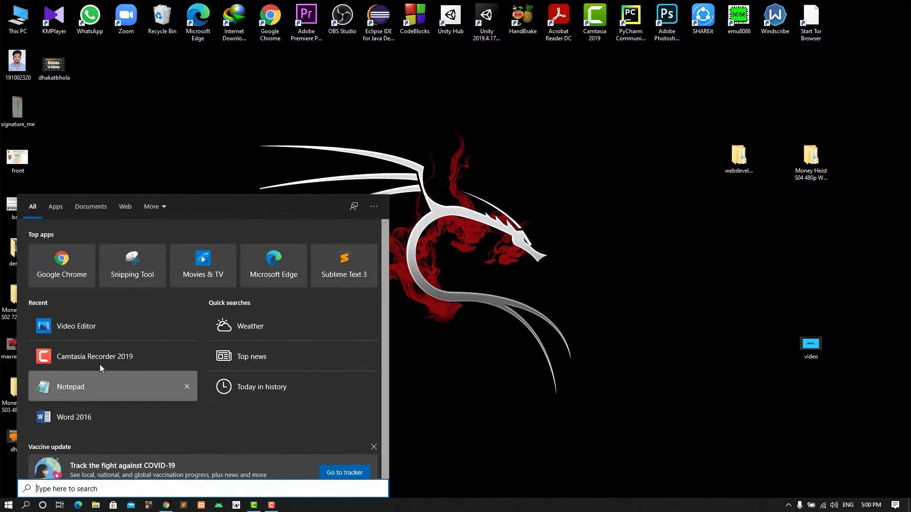
{"action": "type", "text": "video editor"}
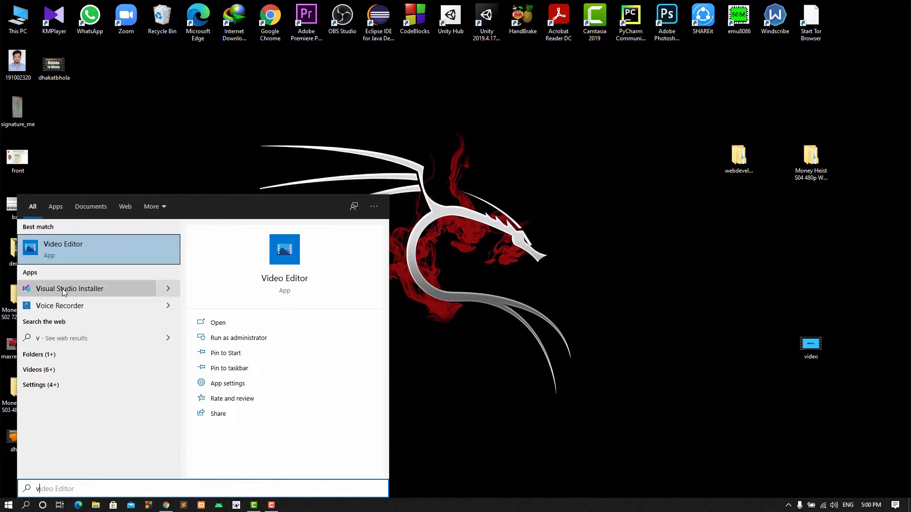
{"action": "left_click", "coordinate": [97, 256]}
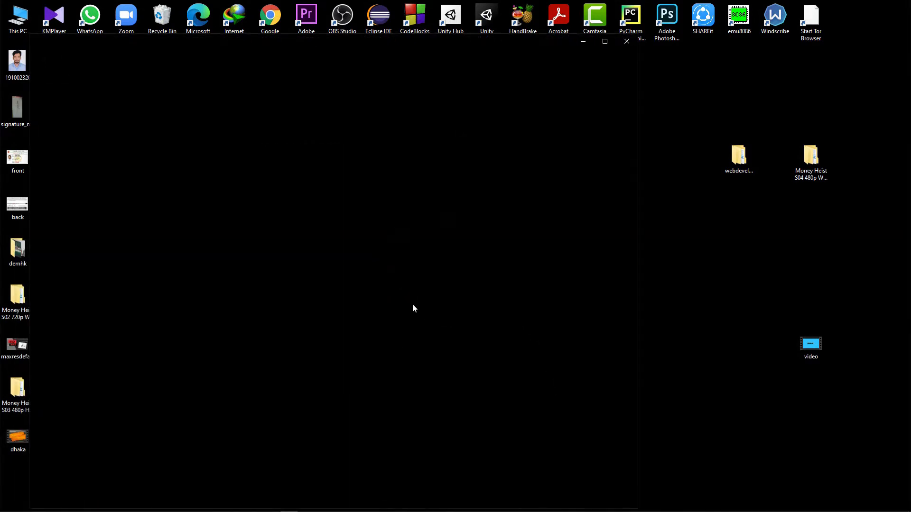
{"action": "left_click", "coordinate": [604, 42]}
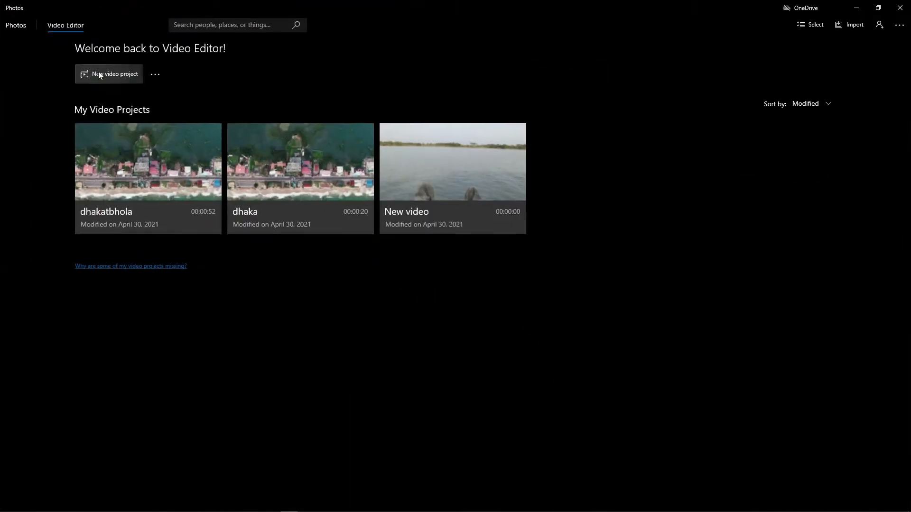
Create a new video project named "dhaka"
{"action": "left_click", "coordinate": [102, 76]}
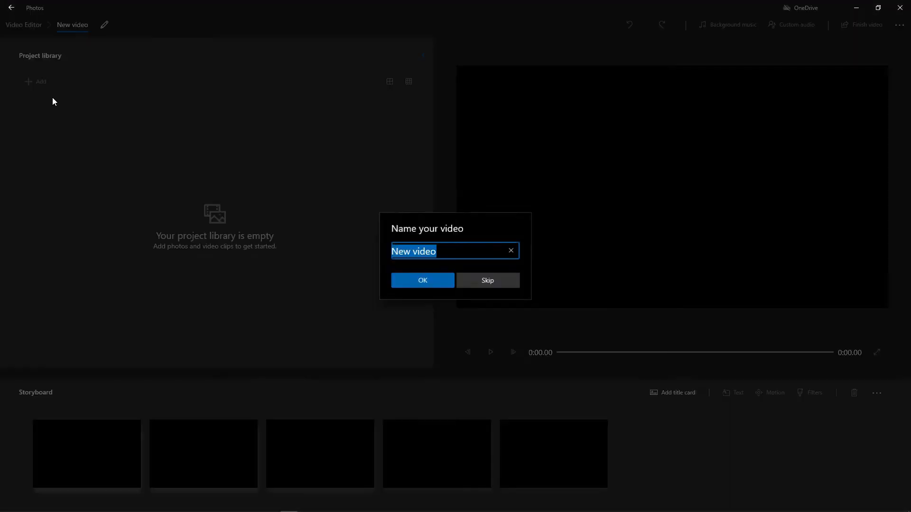
{"action": "key", "text": "BackSpace"}
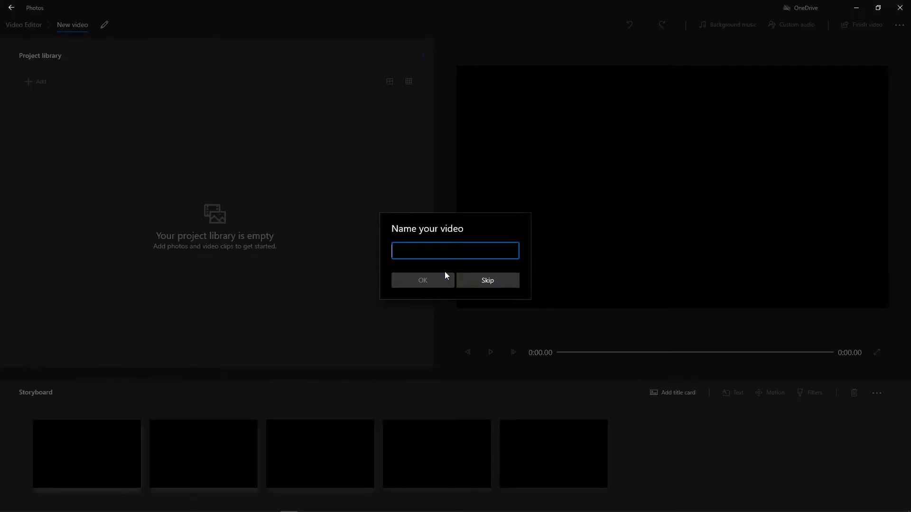
{"action": "type", "text": "dhaka"}
{"action": "key", "text": "Return"}
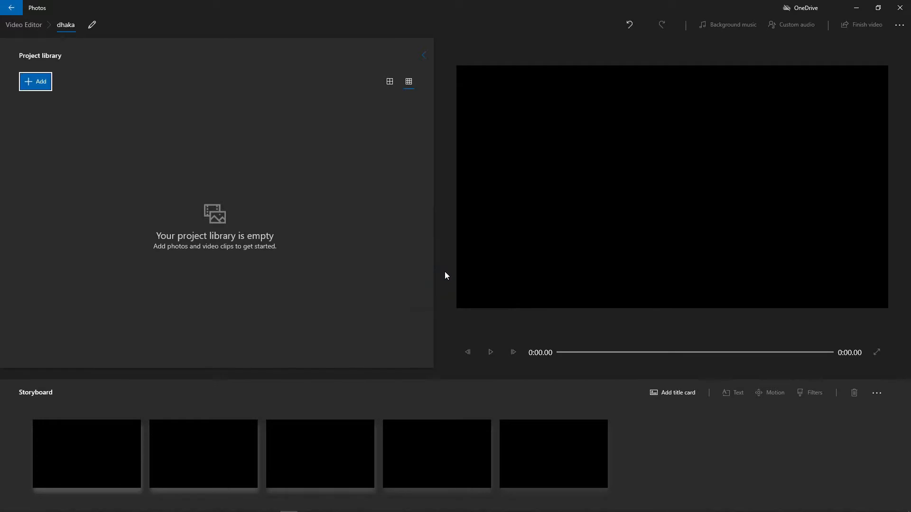
Import the "Free stock videos - Pexels Videos" and "Sea Walls Built To Protect The Coast" clips from the Desktop's demhk folder into the project library
{"action": "left_click", "coordinate": [50, 77]}
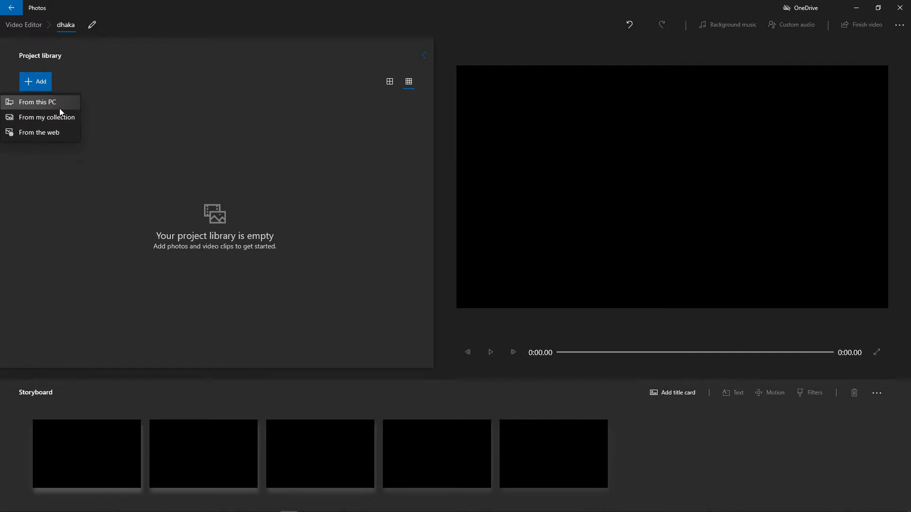
{"action": "left_click", "coordinate": [60, 109]}
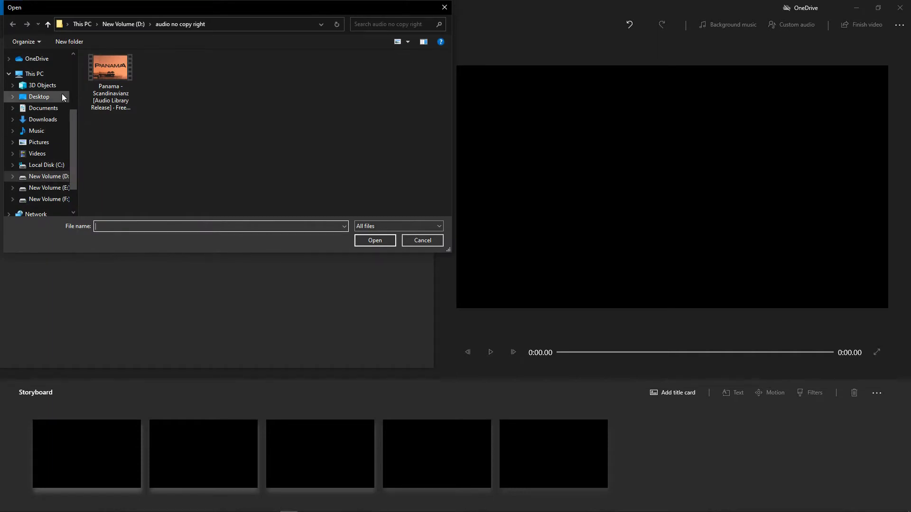
{"action": "left_click", "coordinate": [54, 165]}
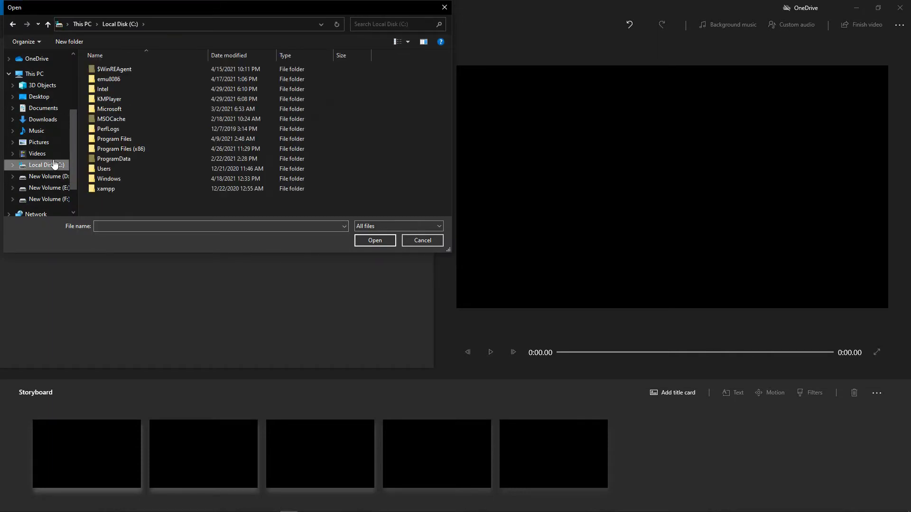
{"action": "left_click", "coordinate": [56, 97]}
{"action": "double_click", "coordinate": [109, 91]}
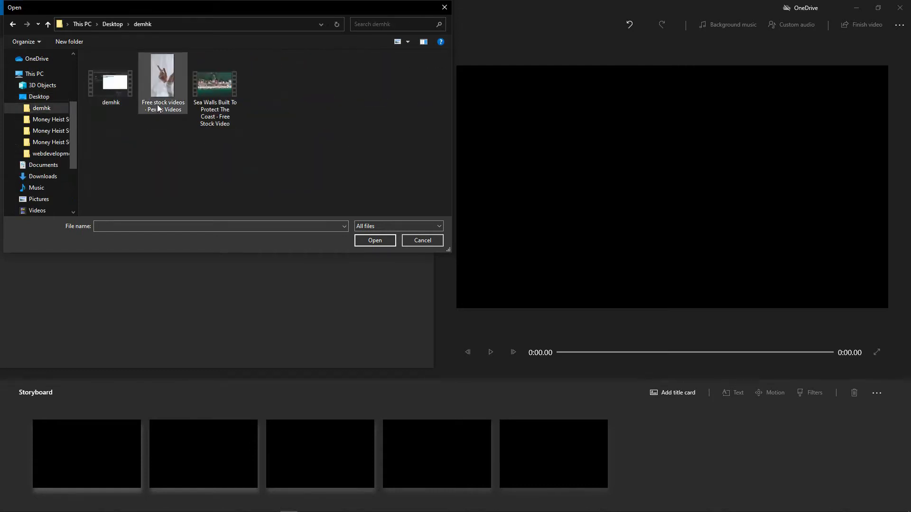
{"action": "left_click", "coordinate": [158, 109]}
{"action": "left_click", "coordinate": [218, 112], "text": "ctrl"}
{"action": "left_click", "coordinate": [387, 243]}
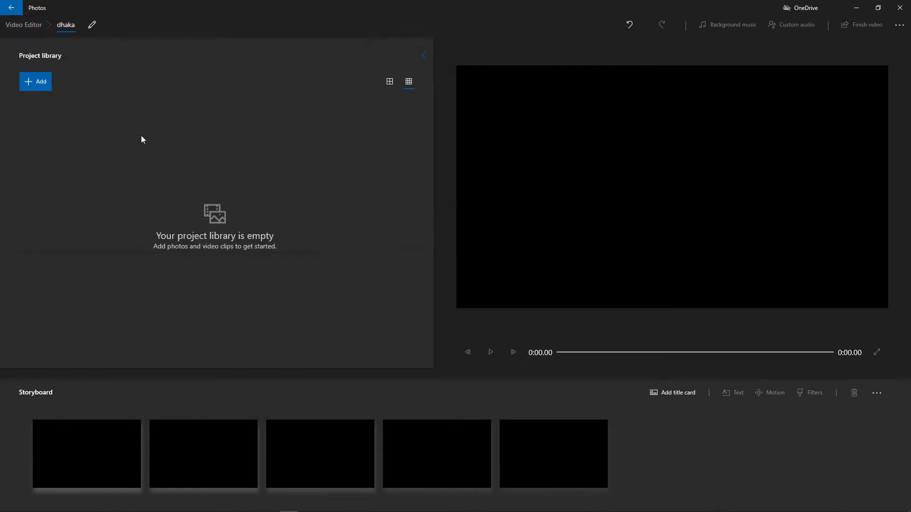
{"action": "left_click", "coordinate": [48, 84]}
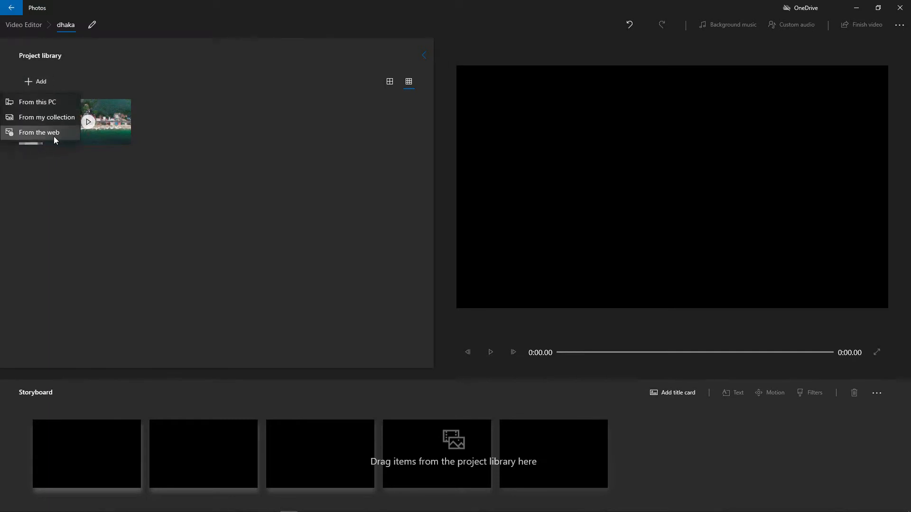
{"action": "left_click", "coordinate": [240, 162]}
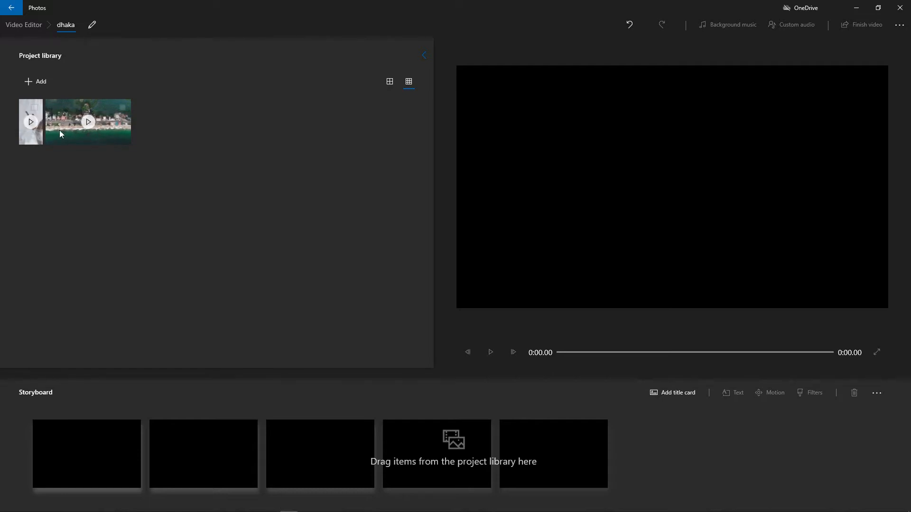
Place the aerial coast clip on the storyboard, followed by the hands clip
{"action": "left_click_drag", "start_coordinate": [59, 130], "coordinate": [100, 449]}
{"action": "left_click_drag", "start_coordinate": [30, 122], "coordinate": [223, 462]}
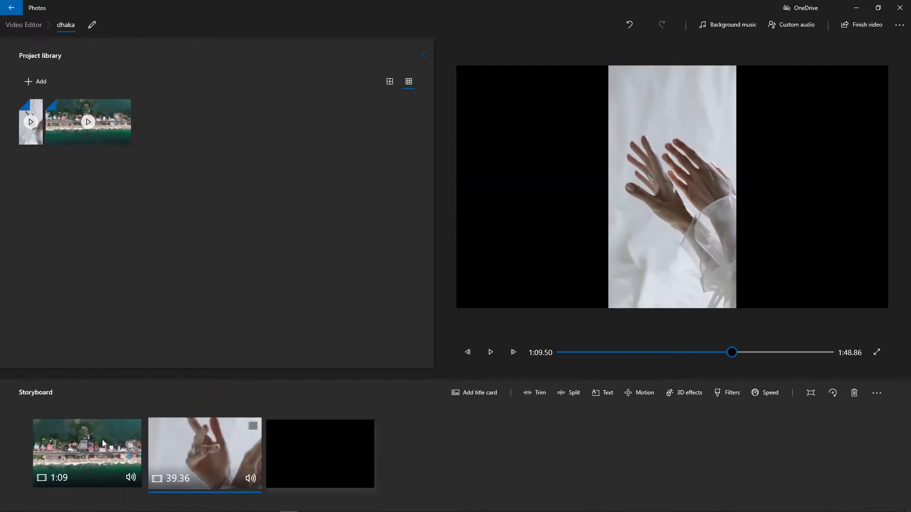
Trim the aerial coast clip to run from about 0:31.93 to 0:57.33
{"action": "left_click", "coordinate": [73, 457]}
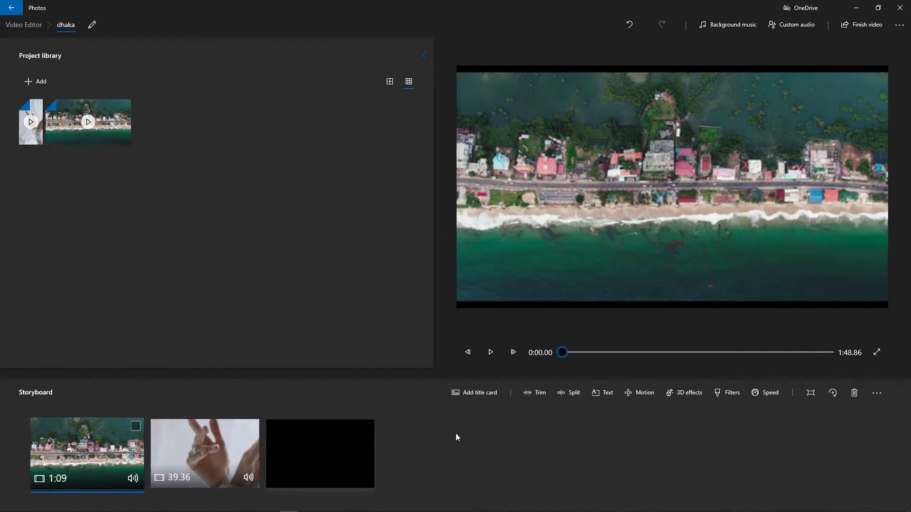
{"action": "right_click", "coordinate": [87, 462]}
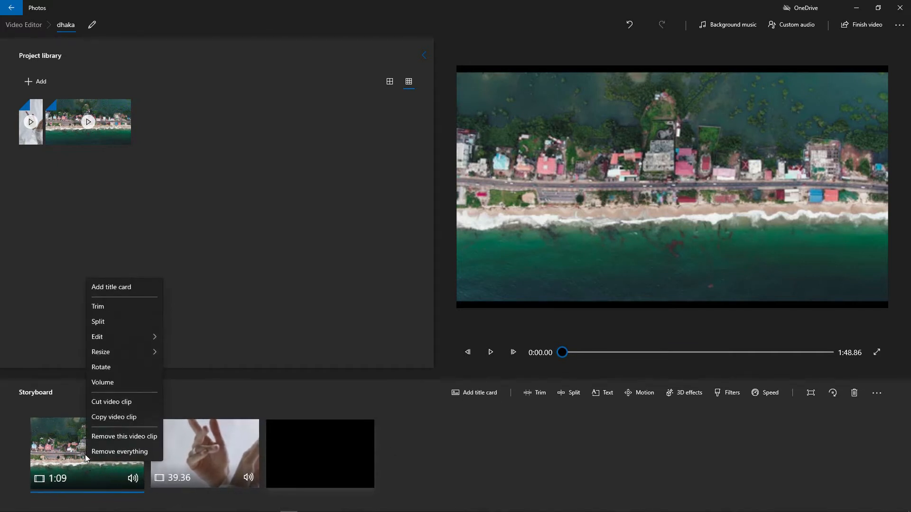
{"action": "left_click", "coordinate": [153, 309]}
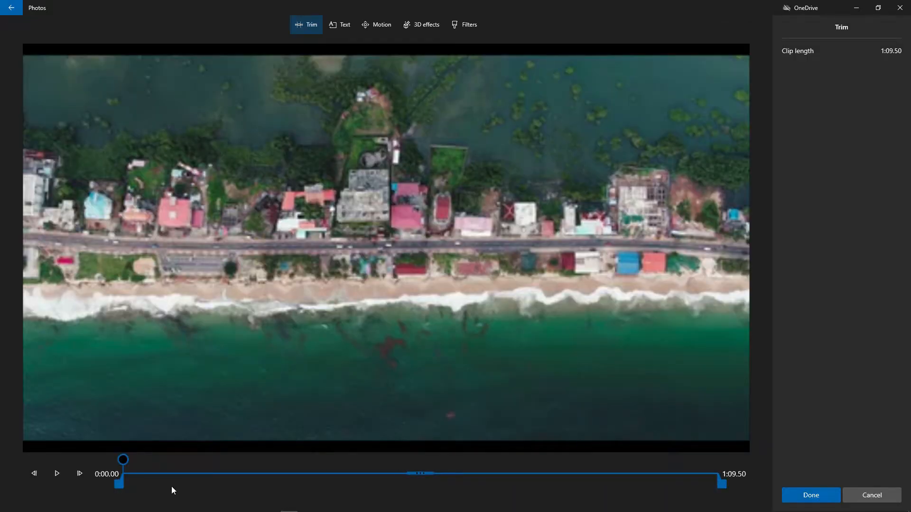
{"action": "left_click_drag", "start_coordinate": [120, 483], "coordinate": [393, 484]}
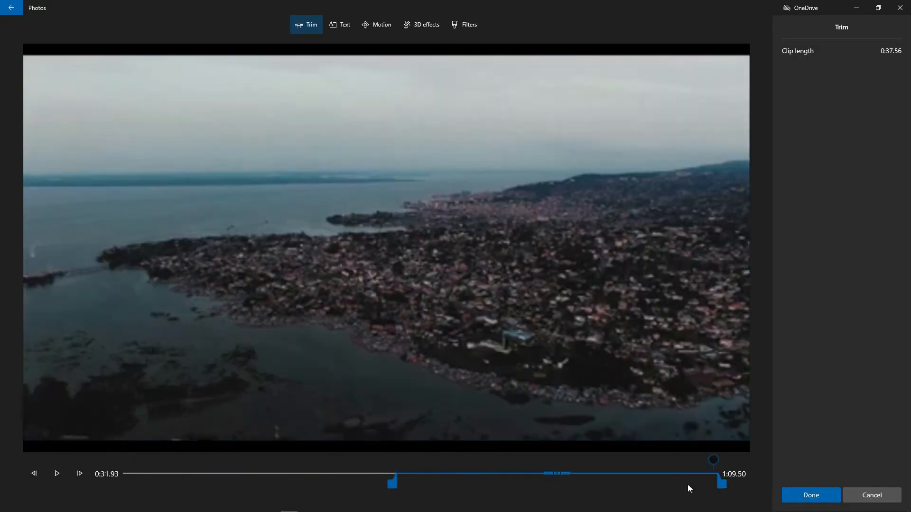
{"action": "left_click_drag", "start_coordinate": [705, 490], "coordinate": [399, 483]}
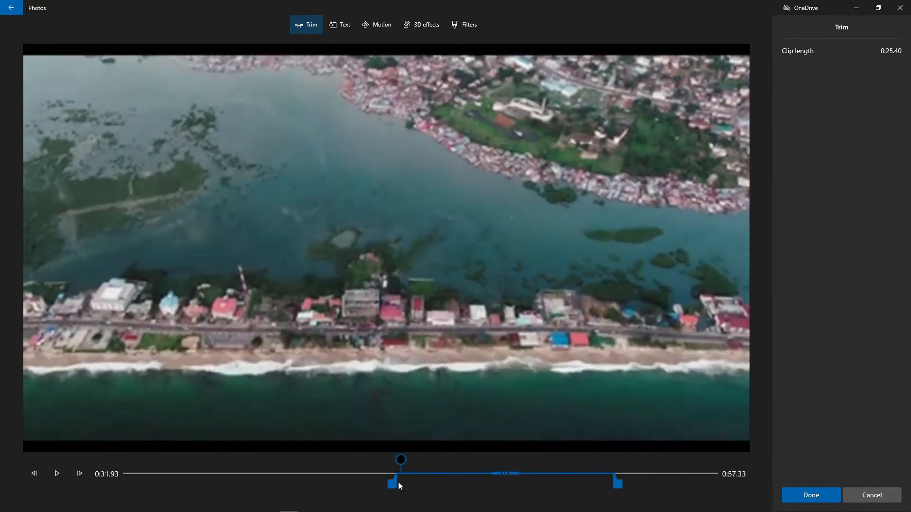
{"action": "left_click", "coordinate": [812, 496]}
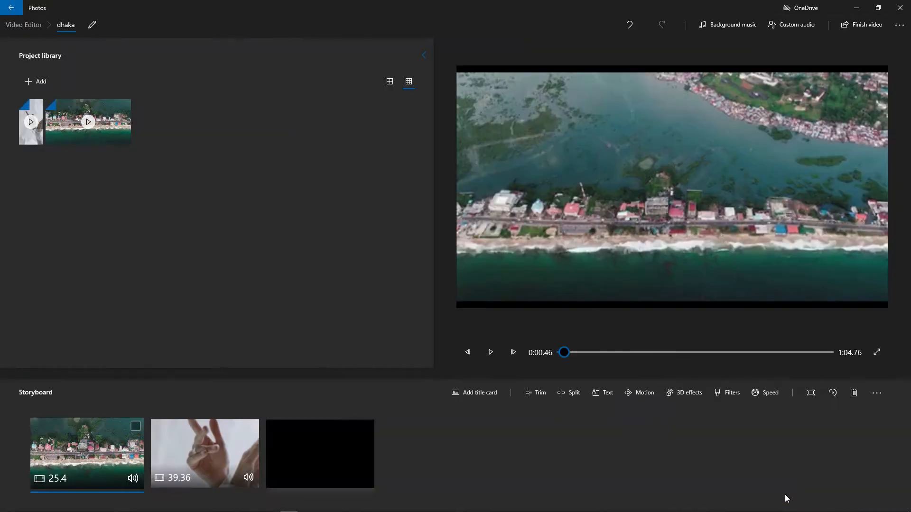
Trim the hands clip to run from about 0:16.50 to 0:30.83
{"action": "left_click", "coordinate": [211, 461]}
{"action": "right_click", "coordinate": [211, 460]}
{"action": "mouse_move", "coordinate": [277, 349]}
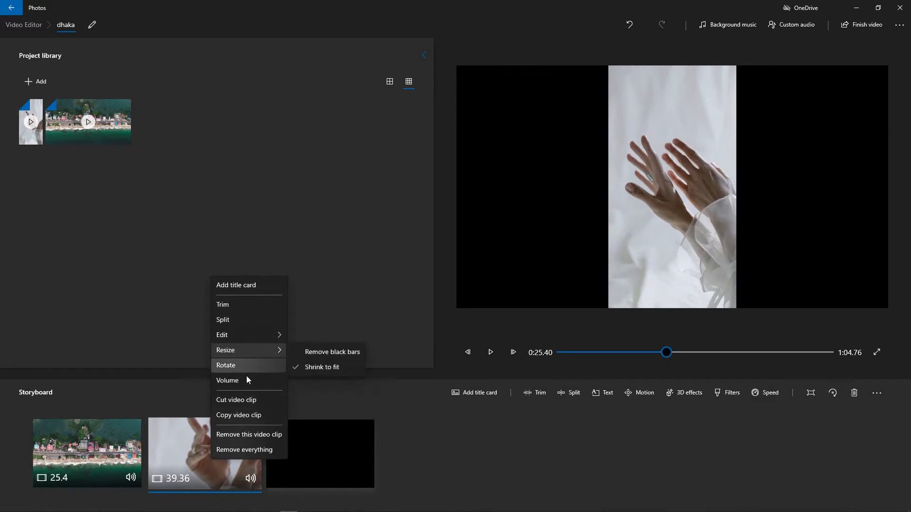
{"action": "left_click", "coordinate": [254, 308]}
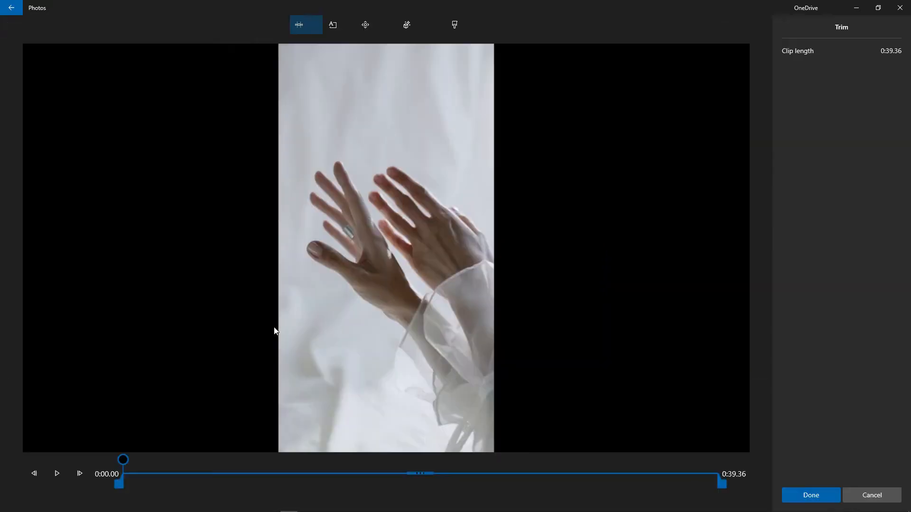
{"action": "left_click_drag", "start_coordinate": [121, 484], "coordinate": [377, 486]}
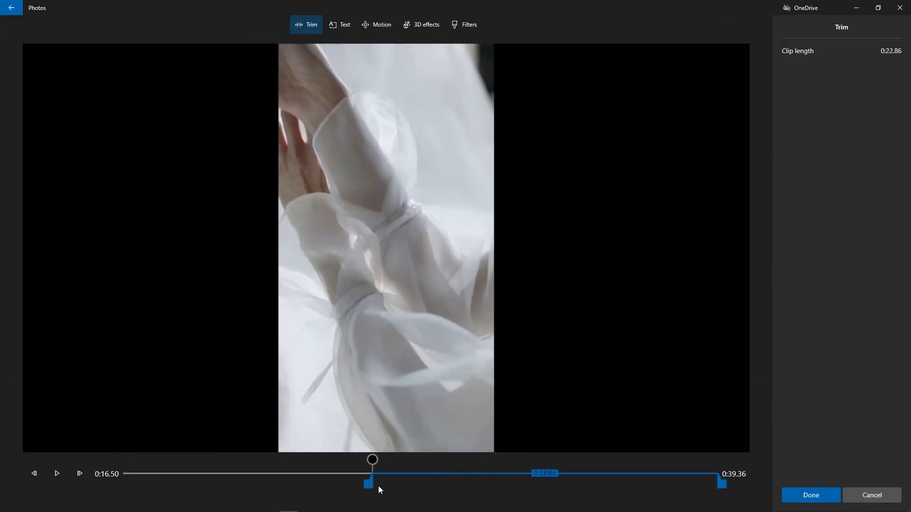
{"action": "left_click_drag", "start_coordinate": [718, 483], "coordinate": [591, 484]}
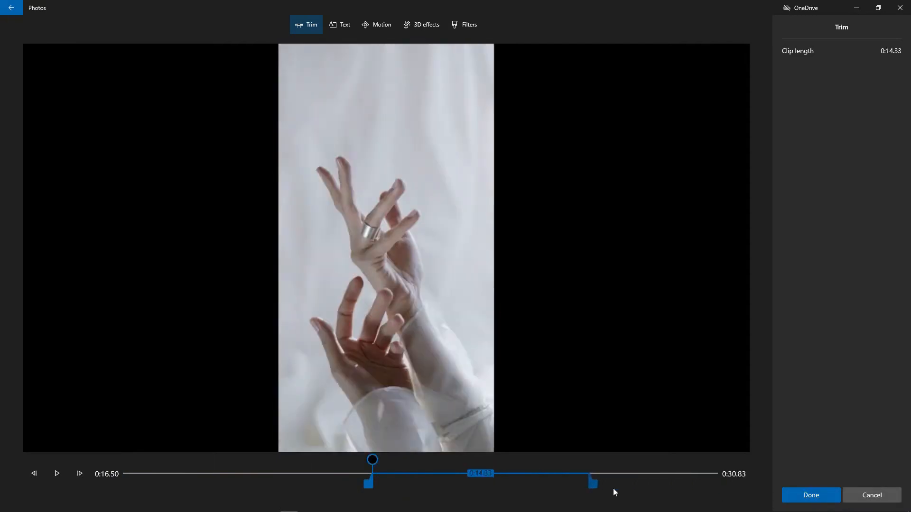
{"action": "left_click", "coordinate": [812, 494]}
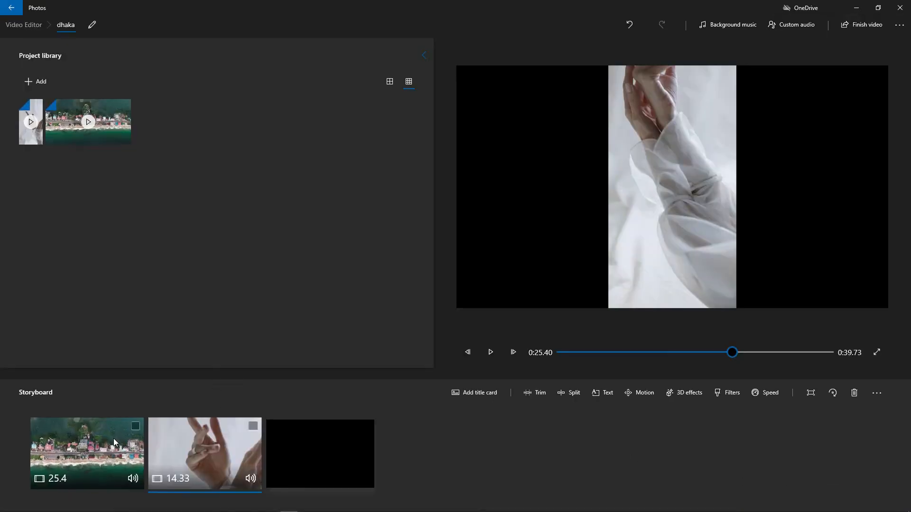
Add the text "Dahaka to bbhola" to the aerial coast clip in the Adventure style with the large centred layout
{"action": "left_click", "coordinate": [114, 442]}
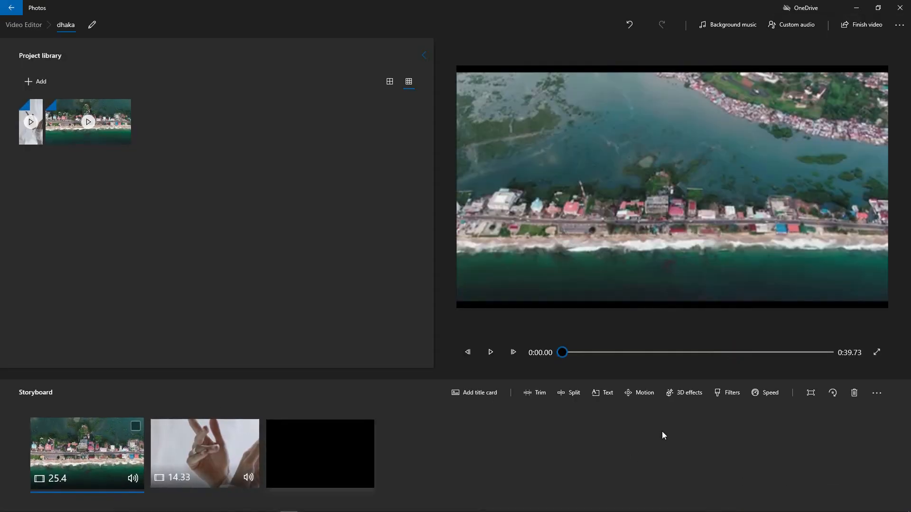
{"action": "left_click", "coordinate": [615, 396]}
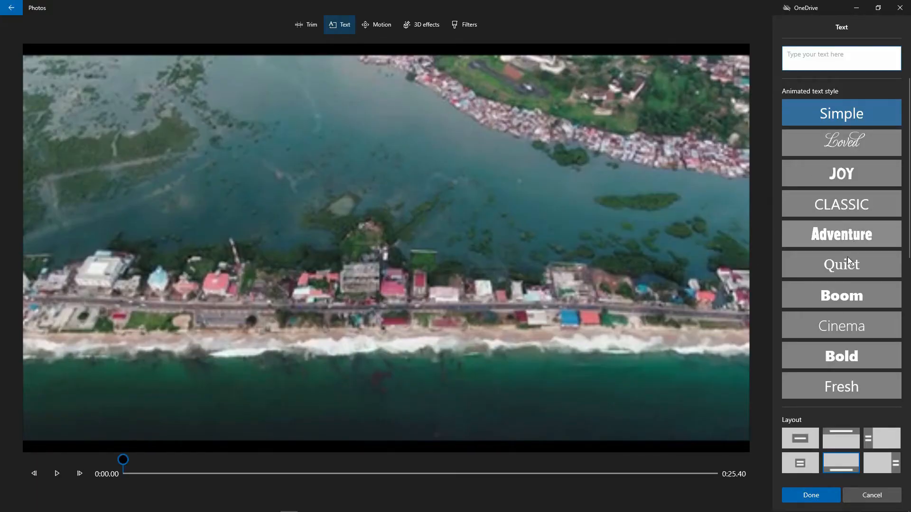
{"action": "left_click", "coordinate": [840, 236]}
{"action": "left_click", "coordinate": [836, 64]}
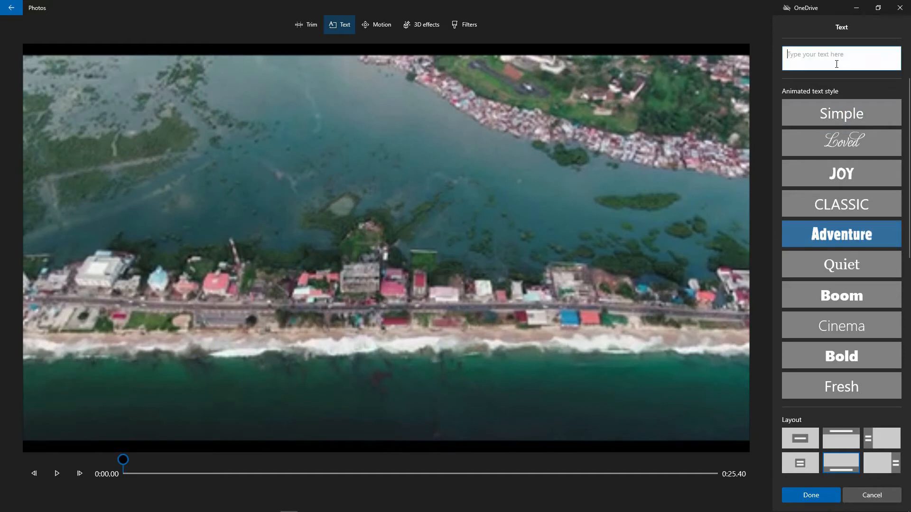
{"action": "type", "text": "Dahak"}
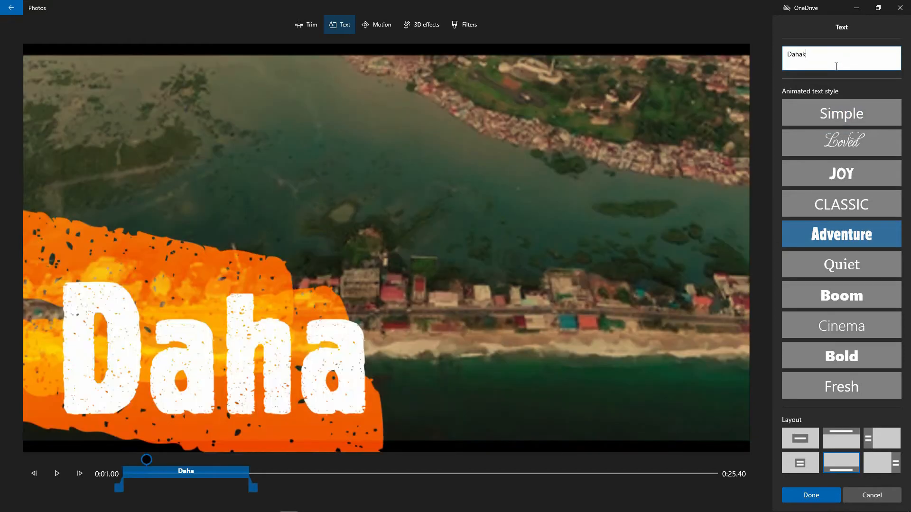
{"action": "type", "text": "a t"}
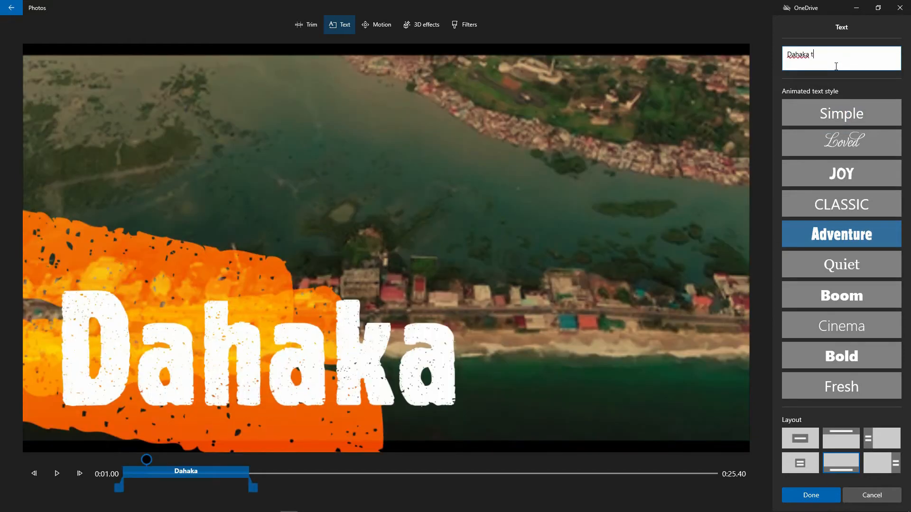
{"action": "type", "text": "o bbhola"}
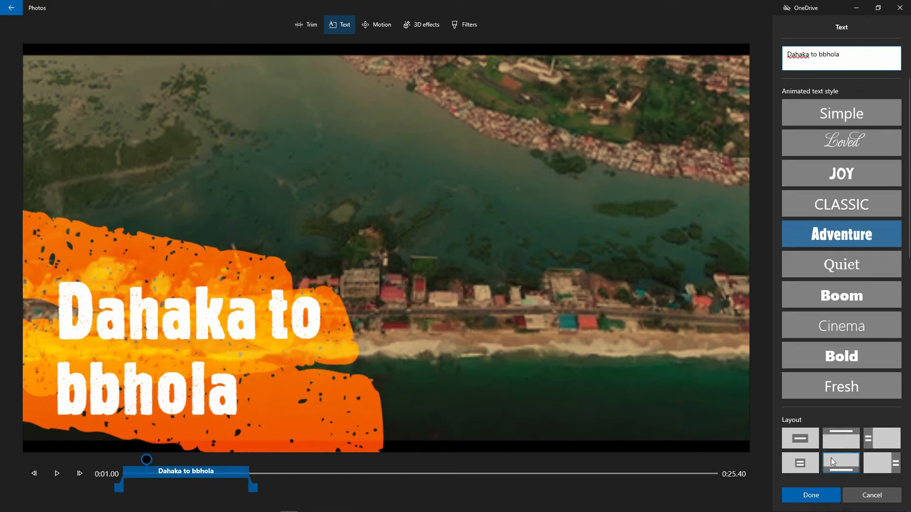
{"action": "left_click", "coordinate": [807, 463]}
{"action": "left_click", "coordinate": [816, 499]}
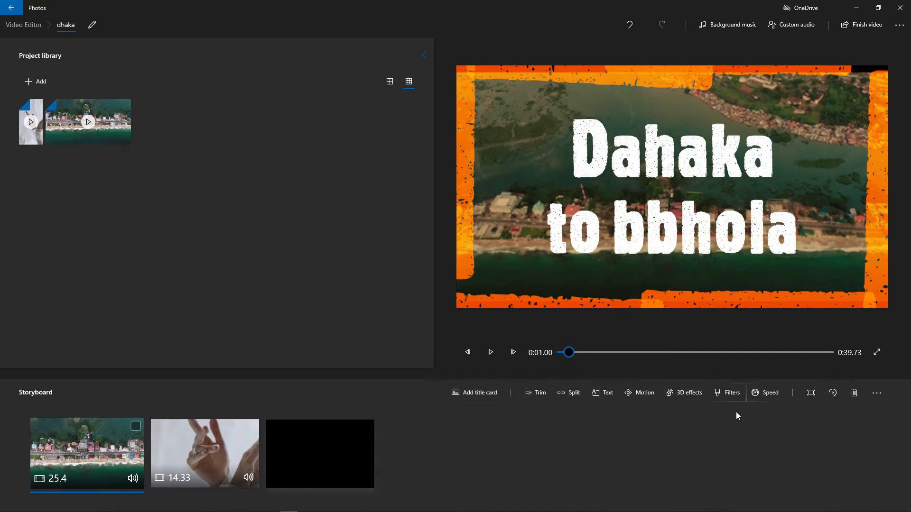
Add a title card before the aerial coast clip on the storyboard
{"action": "left_click", "coordinate": [478, 400]}
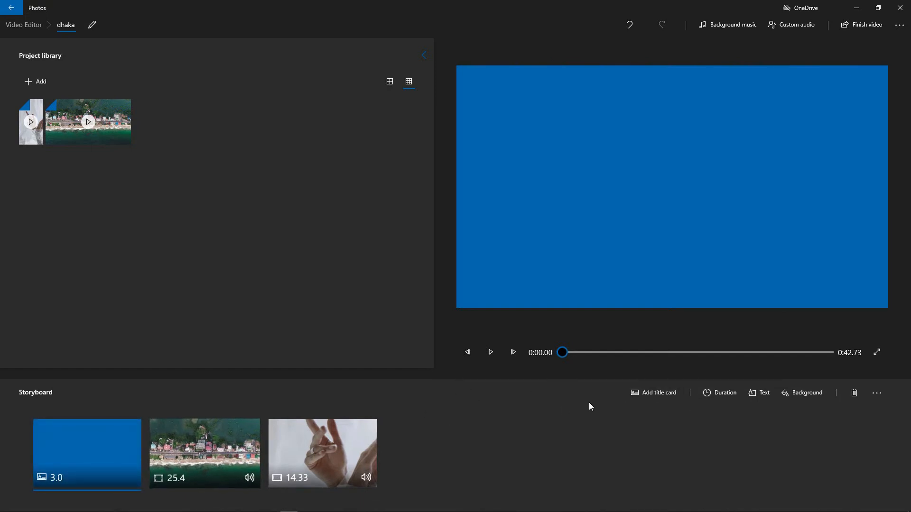
Set the title card's text to "error all", keeping the Adventure style and the large centred layout
{"action": "left_click", "coordinate": [760, 392]}
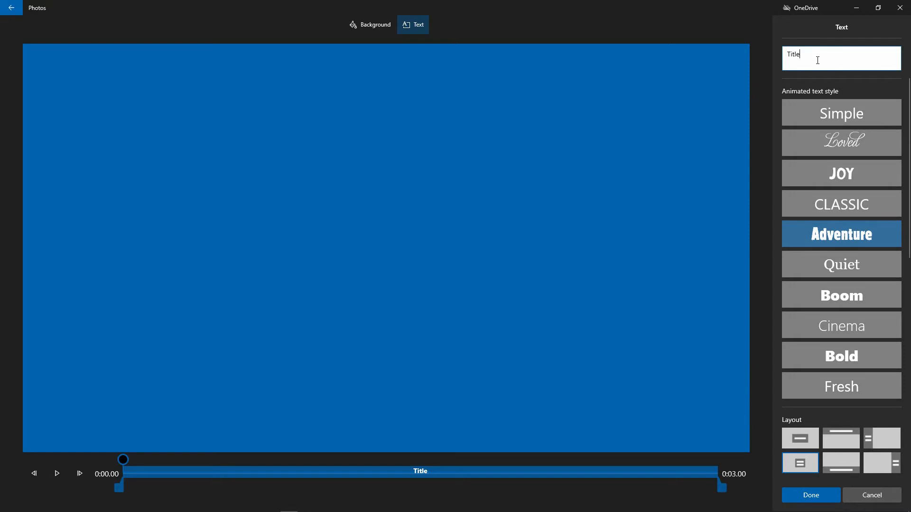
{"action": "key", "text": "BackSpace"}
{"action": "key", "text": "BackSpace"}
{"action": "key", "text": "BackSpace"}
{"action": "key", "text": "BackSpace"}
{"action": "key", "text": "BackSpace"}
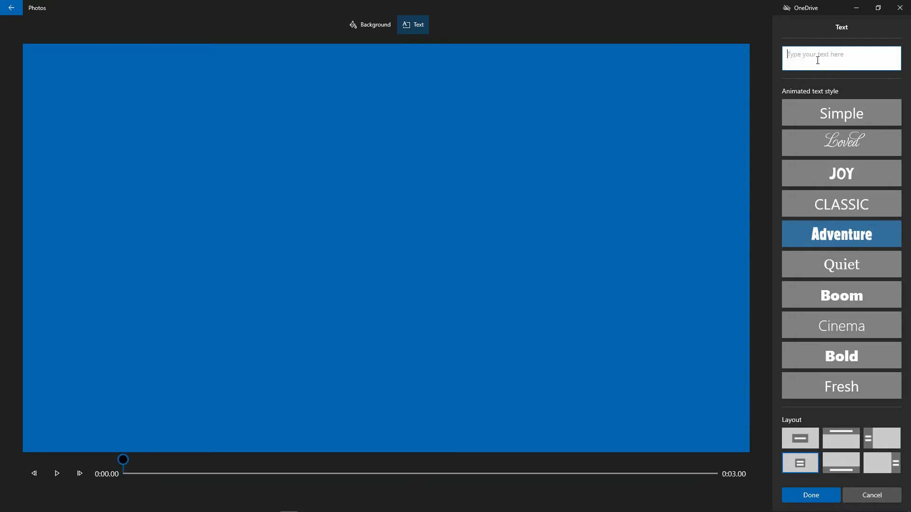
{"action": "type", "text": "errr"}
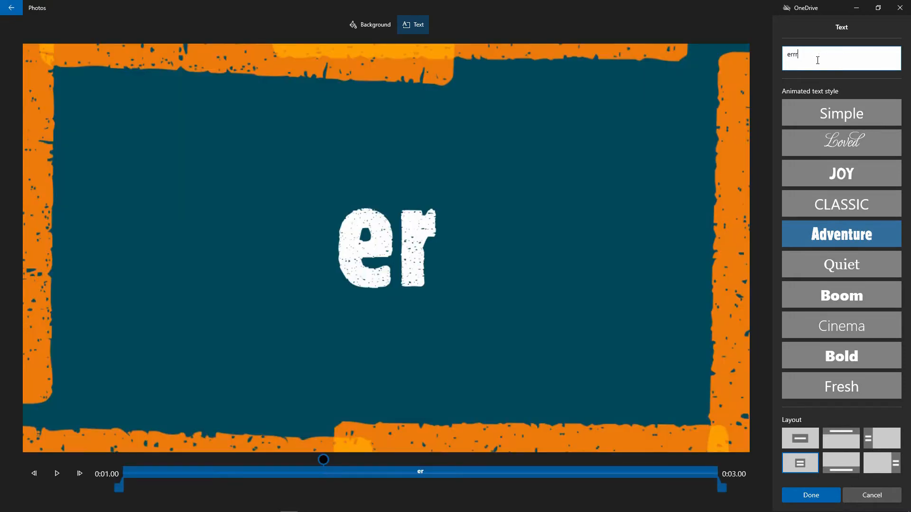
{"action": "type", "text": "or"}
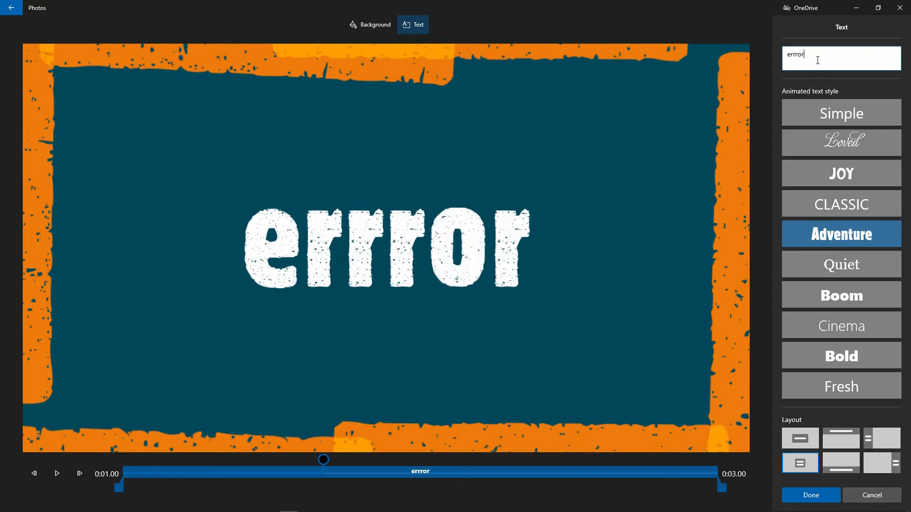
{"action": "key", "text": "BackSpace"}
{"action": "key", "text": "BackSpace"}
{"action": "key", "text": "BackSpace"}
{"action": "type", "text": "or all"}
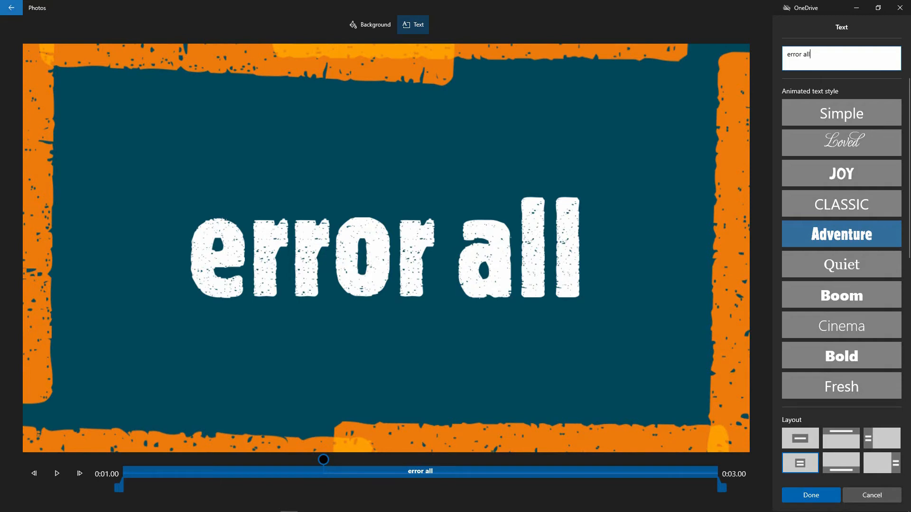
{"action": "left_click", "coordinate": [796, 493]}
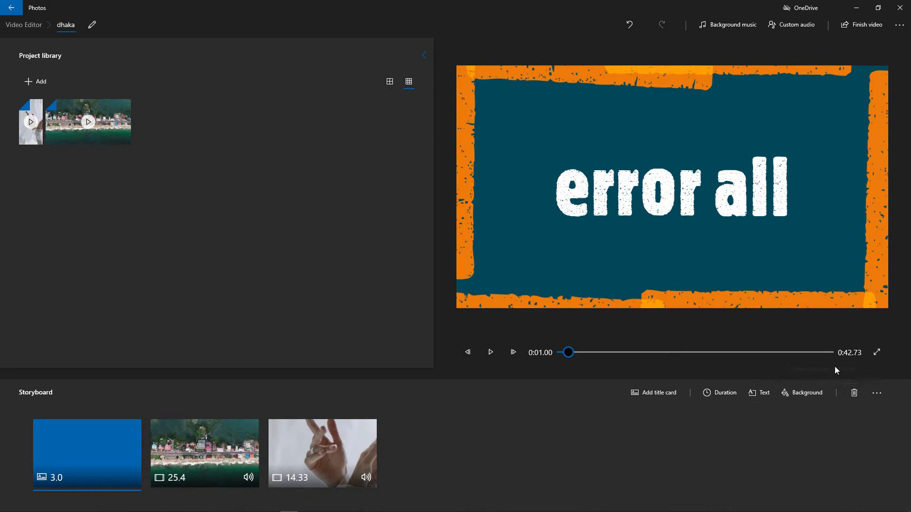
Change the title card's background colour to dark green
{"action": "left_click", "coordinate": [790, 403]}
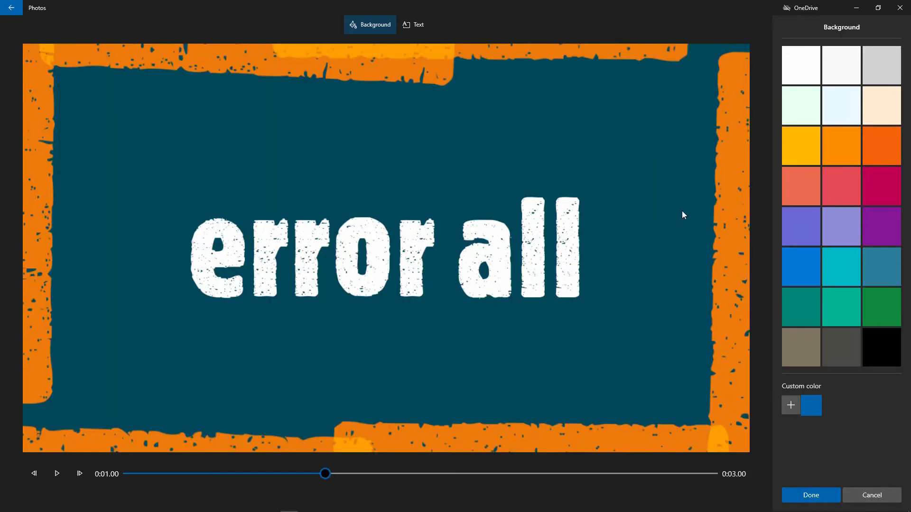
{"action": "left_click", "coordinate": [802, 186]}
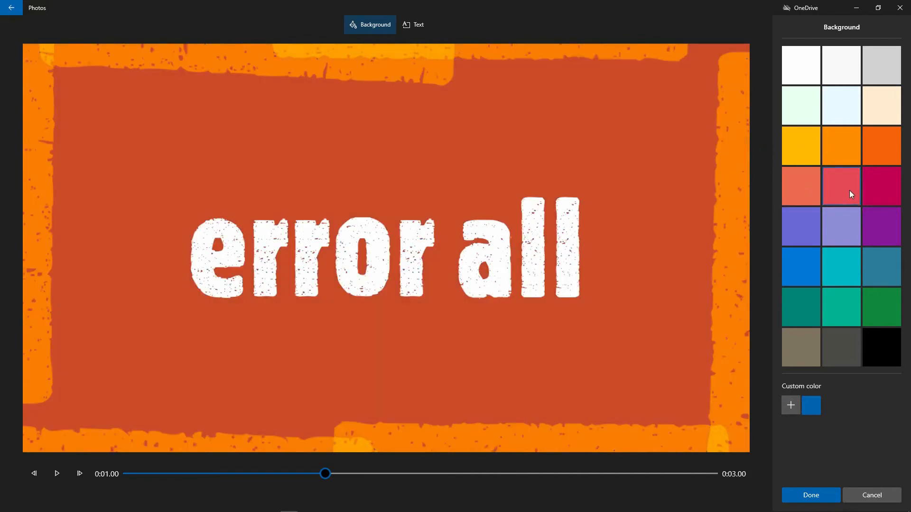
{"action": "left_click", "coordinate": [849, 190]}
{"action": "left_click", "coordinate": [885, 298]}
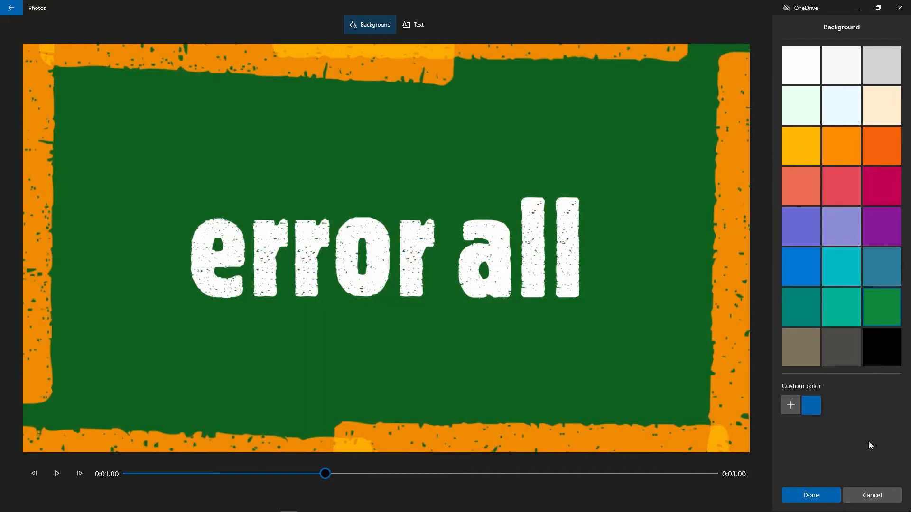
{"action": "left_click", "coordinate": [816, 492]}
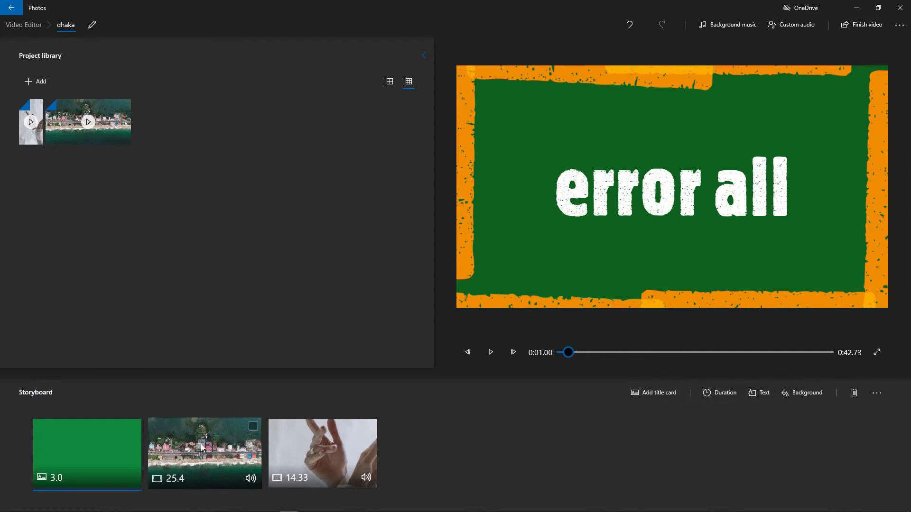
Apply the Adventure filter to the aerial coast clip after trying Brassy, Denim and Inky
{"action": "left_click", "coordinate": [247, 444]}
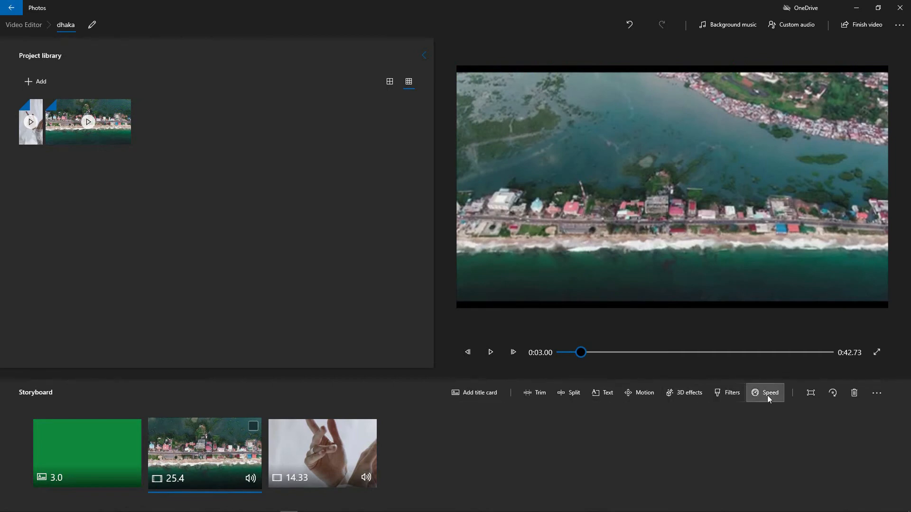
{"action": "left_click", "coordinate": [729, 393]}
{"action": "left_click", "coordinate": [812, 215]}
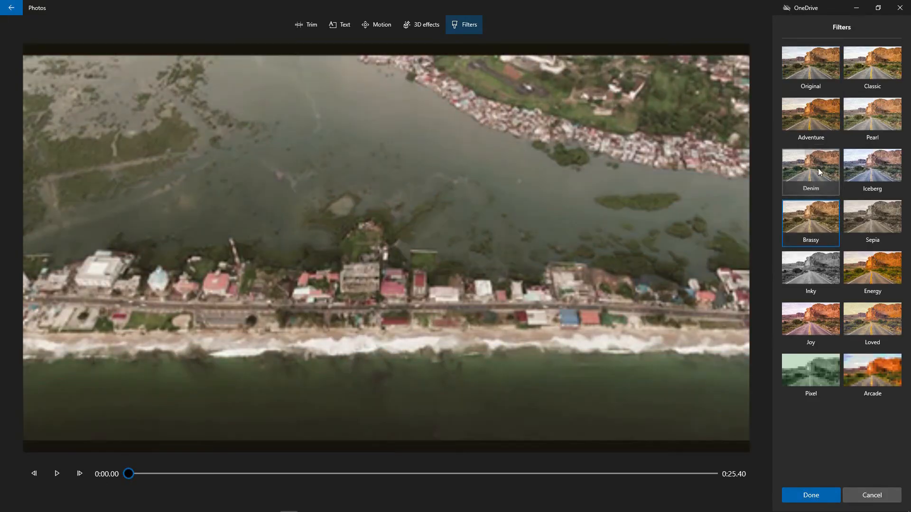
{"action": "left_click", "coordinate": [818, 168]}
{"action": "left_click", "coordinate": [818, 112]}
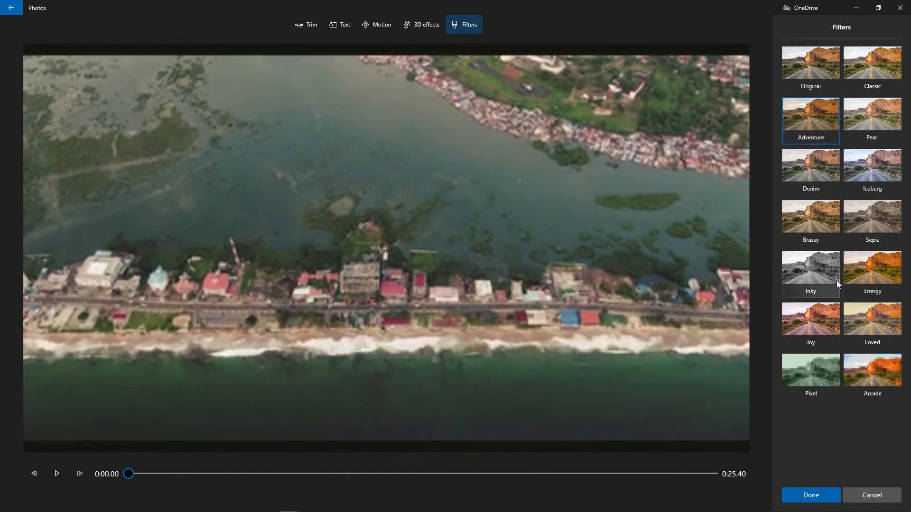
{"action": "left_click", "coordinate": [836, 281]}
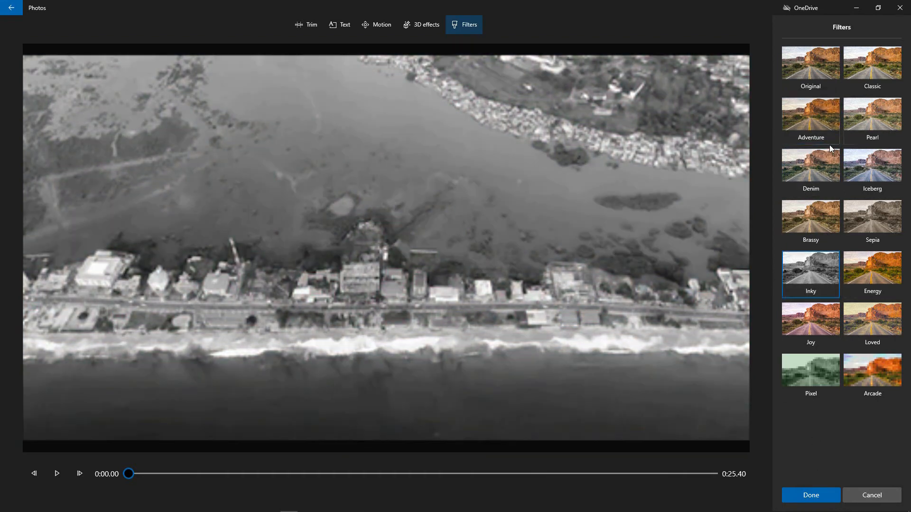
{"action": "left_click", "coordinate": [816, 118]}
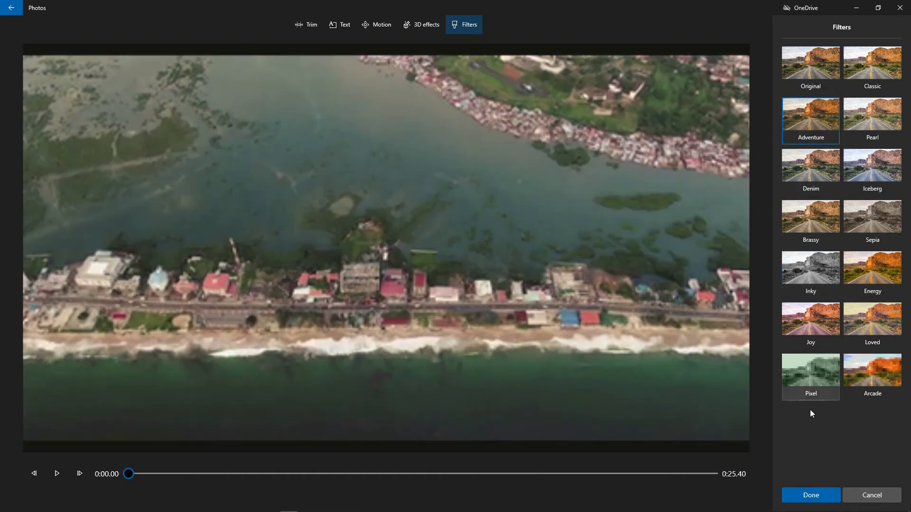
{"action": "left_click", "coordinate": [812, 491]}
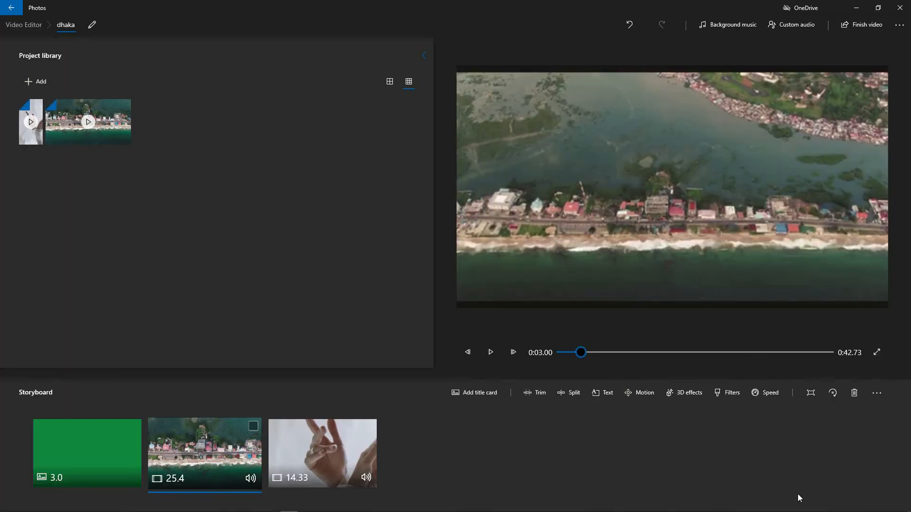
Add the Butterflies 3D effect at the start of the aerial coast clip
{"action": "left_click", "coordinate": [690, 399]}
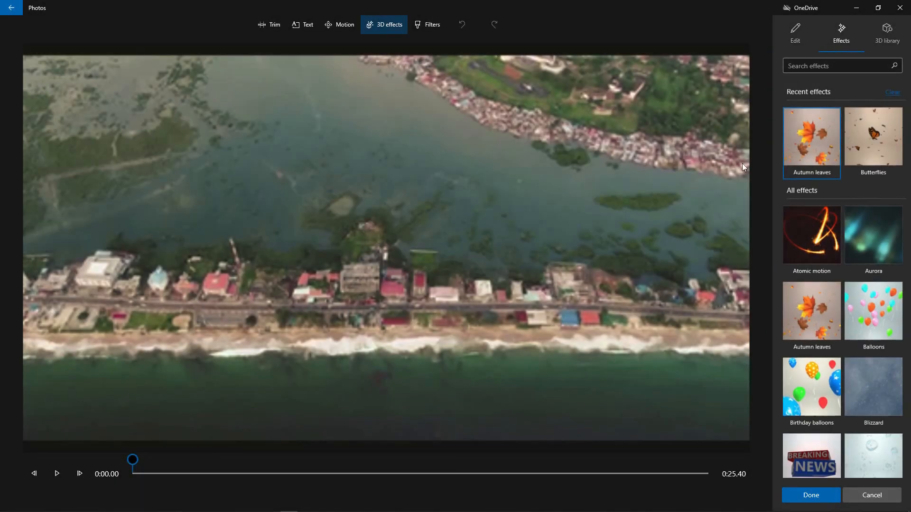
{"action": "left_click", "coordinate": [867, 152]}
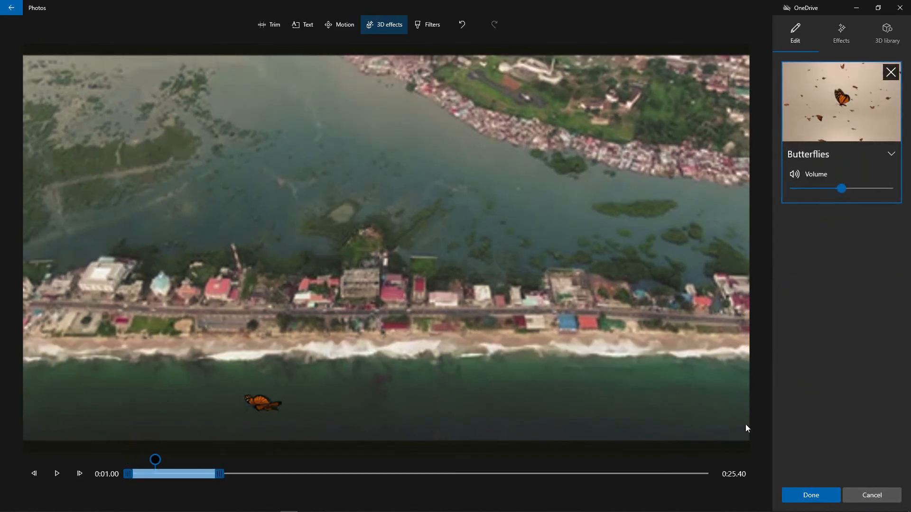
{"action": "left_click", "coordinate": [530, 243]}
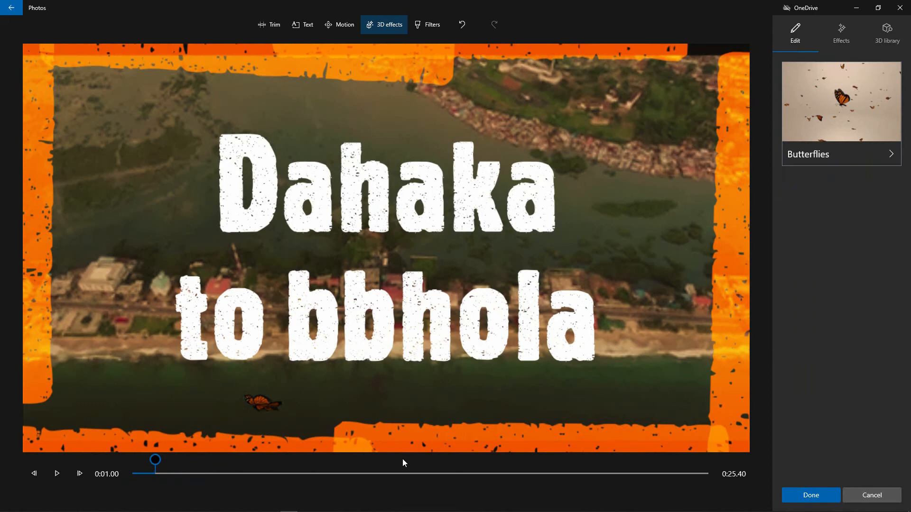
{"action": "left_click", "coordinate": [789, 489]}
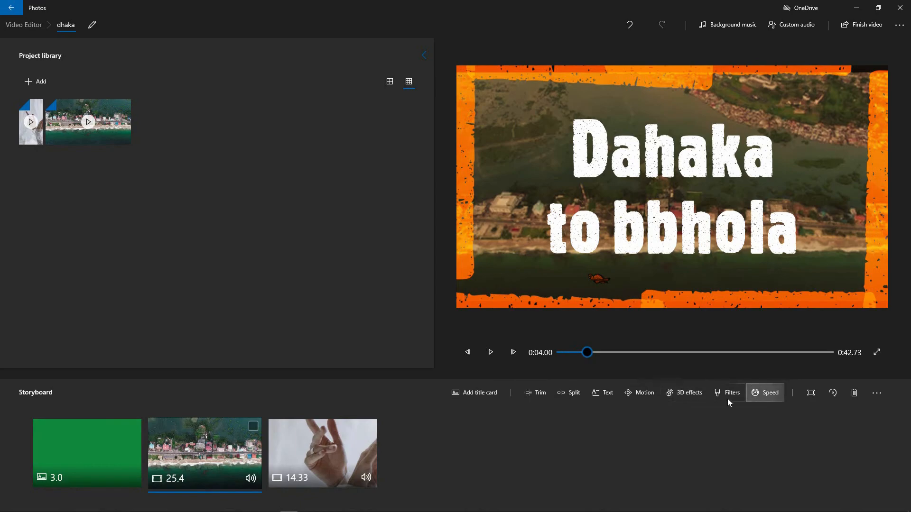
Add the Autumn leaves 3D effect to the aerial coast clip and extend it from the start almost to the clip's end
{"action": "left_click", "coordinate": [679, 398]}
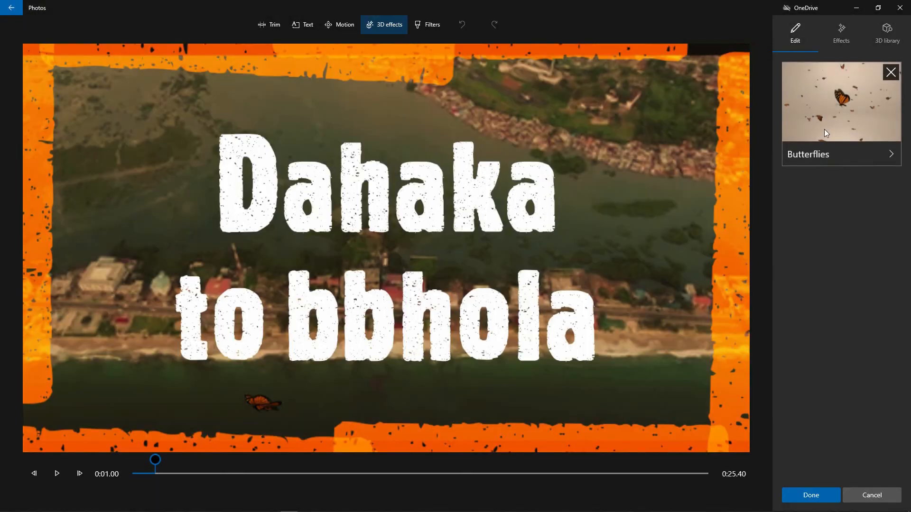
{"action": "left_click", "coordinate": [841, 33]}
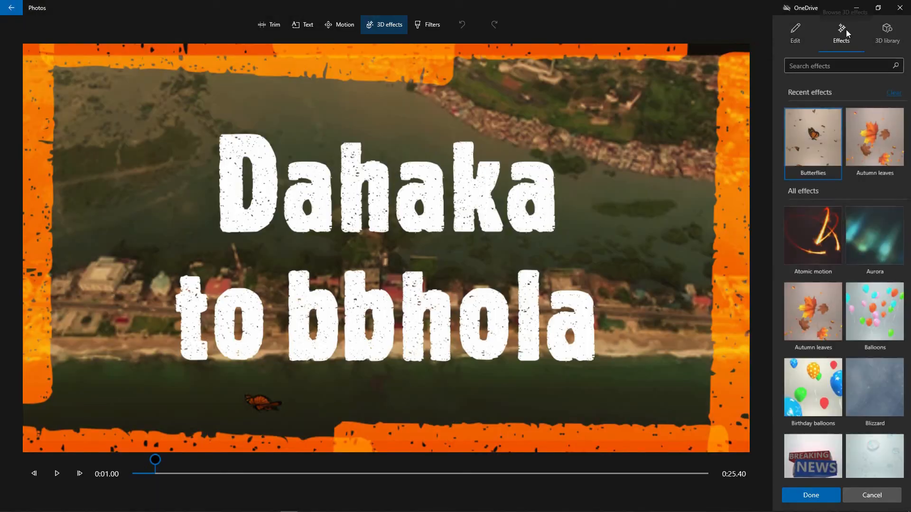
{"action": "left_click", "coordinate": [852, 141]}
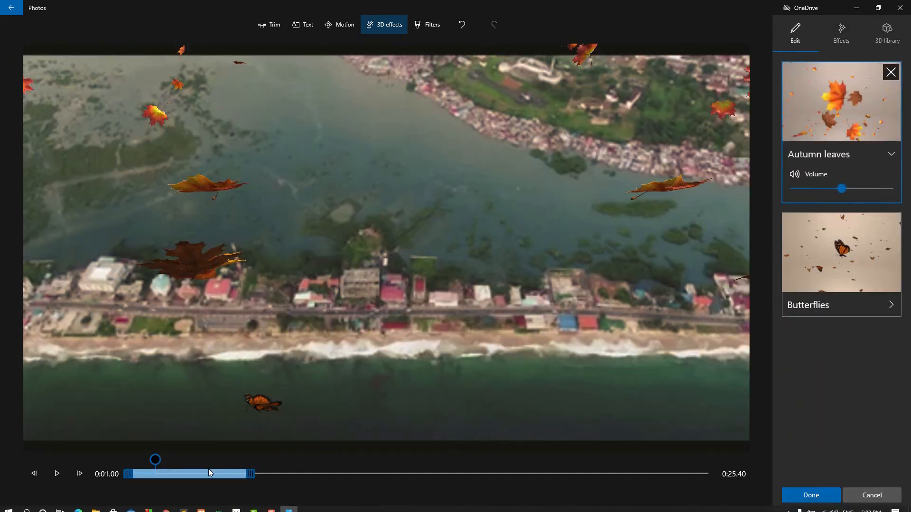
{"action": "left_click", "coordinate": [255, 470]}
{"action": "left_click_drag", "start_coordinate": [255, 471], "coordinate": [248, 475]}
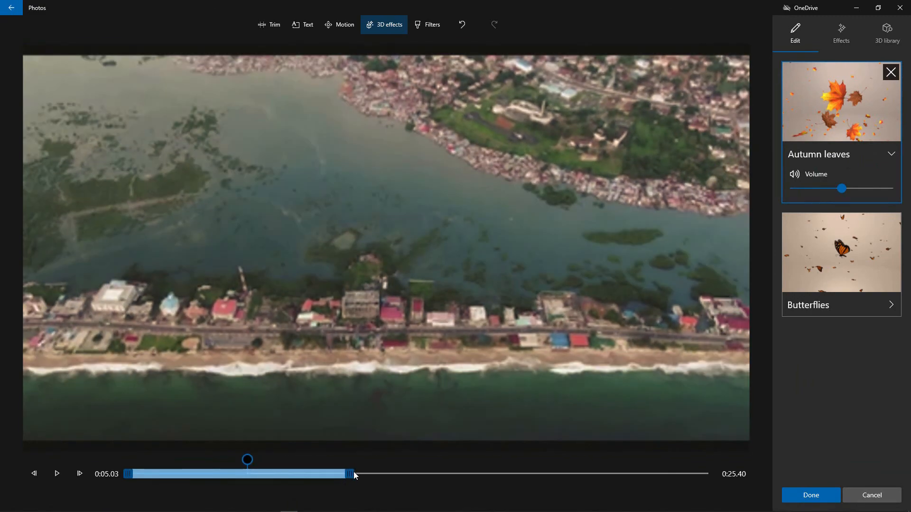
{"action": "left_click_drag", "start_coordinate": [352, 476], "coordinate": [684, 507]}
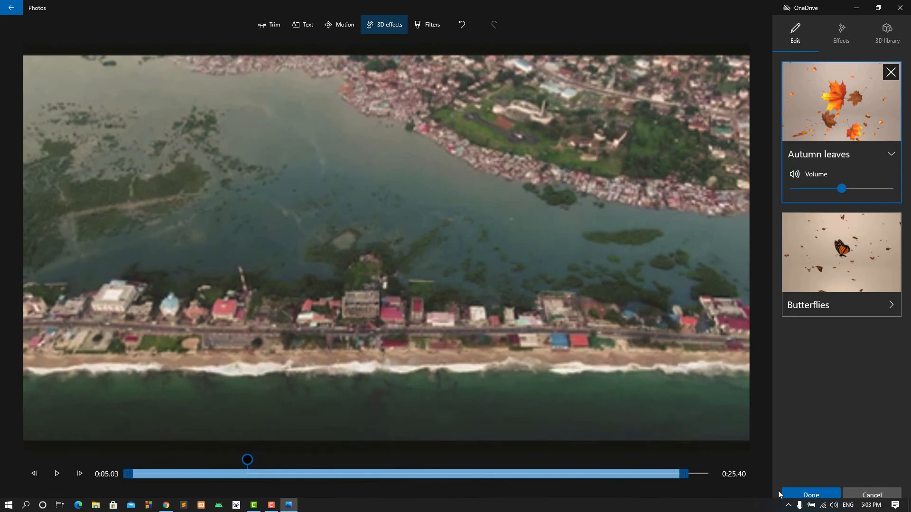
{"action": "left_click", "coordinate": [804, 493]}
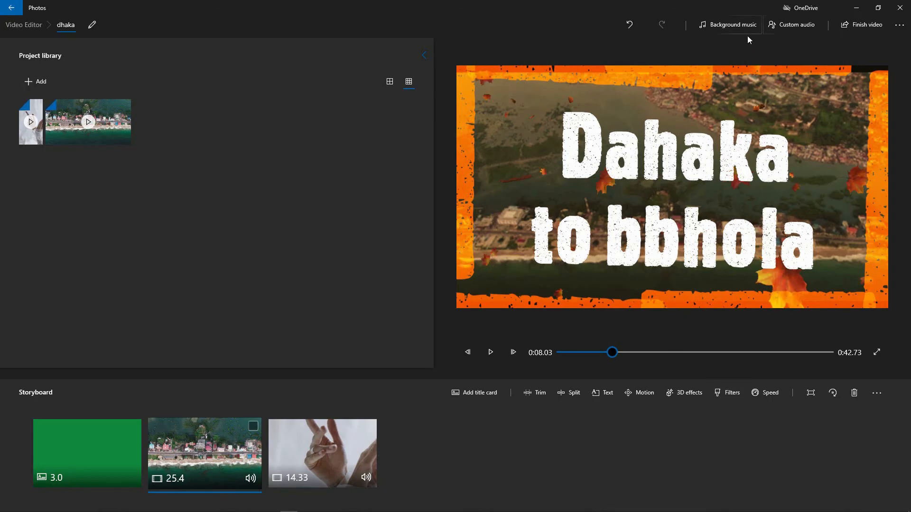
Add the Distant Ocean track as the video's background music
{"action": "left_click", "coordinate": [737, 28]}
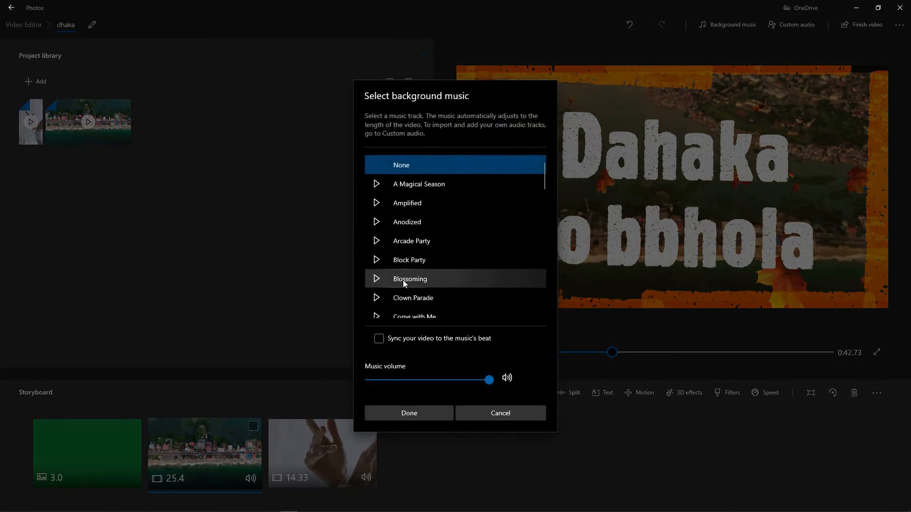
{"action": "scroll", "coordinate": [403, 286], "scroll_direction": "down", "scroll_amount": 4}
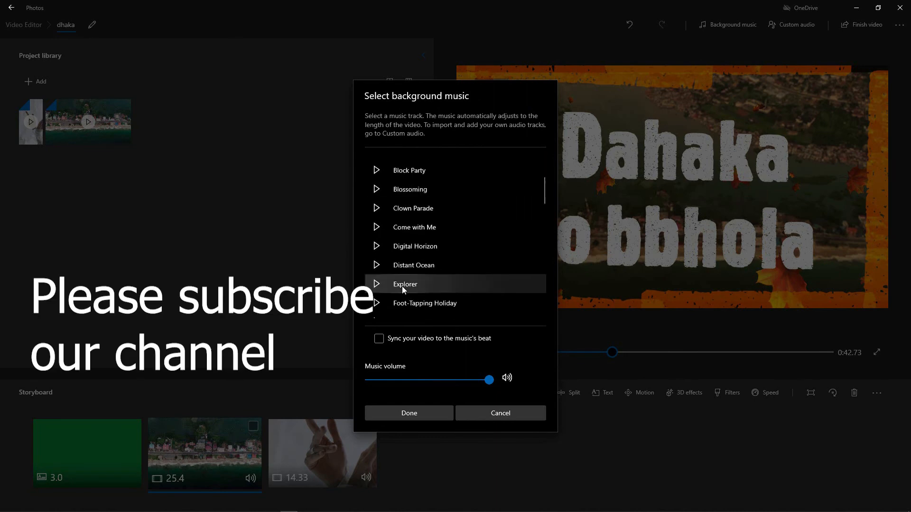
{"action": "left_click", "coordinate": [386, 267]}
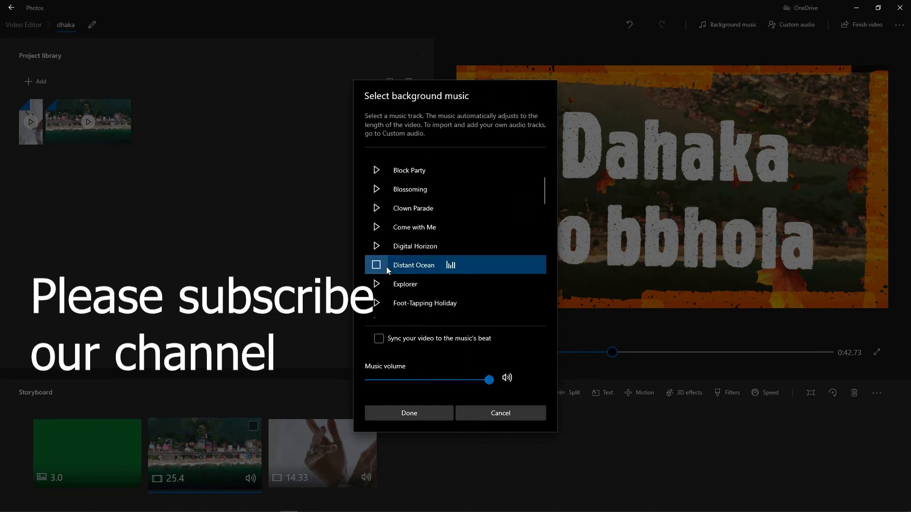
{"action": "left_click", "coordinate": [405, 411]}
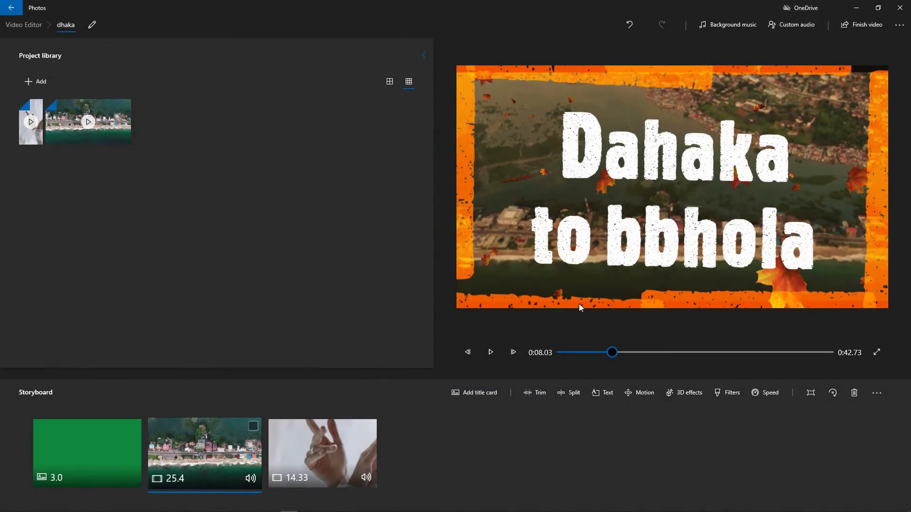
Play the video from the title card into the aerial coast clip to check the text, effects and music
{"action": "left_click", "coordinate": [491, 352]}
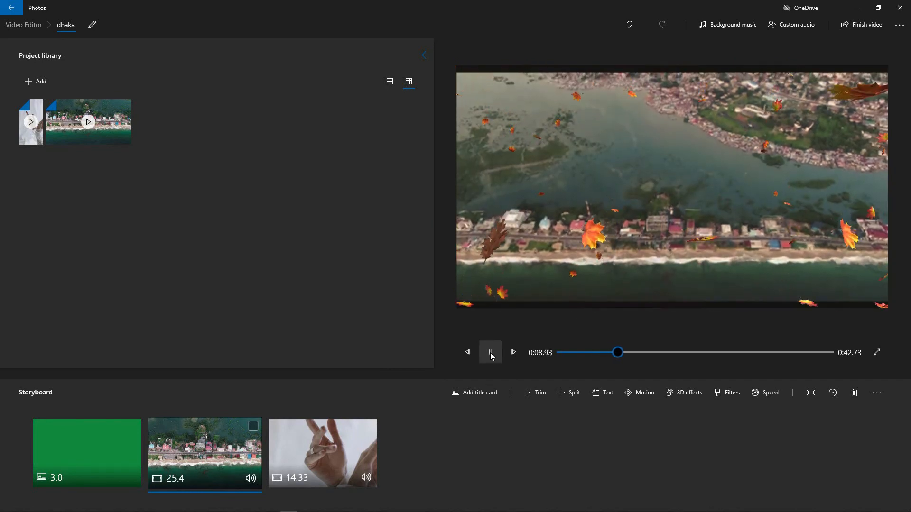
{"action": "left_click", "coordinate": [578, 353]}
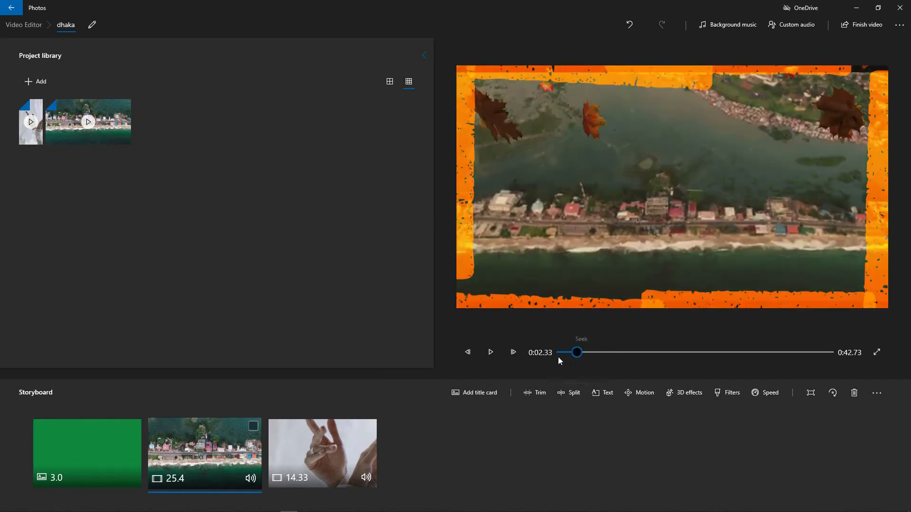
{"action": "left_click", "coordinate": [559, 352]}
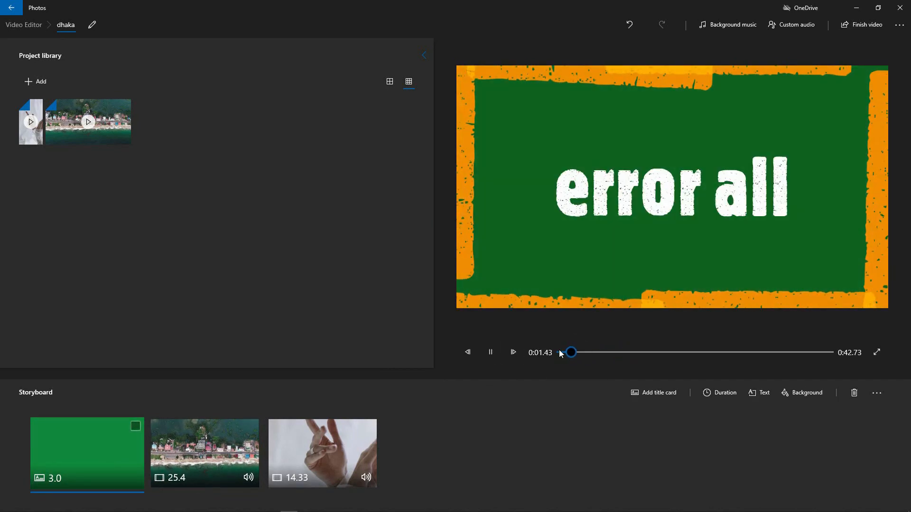
{"action": "left_click", "coordinate": [499, 358]}
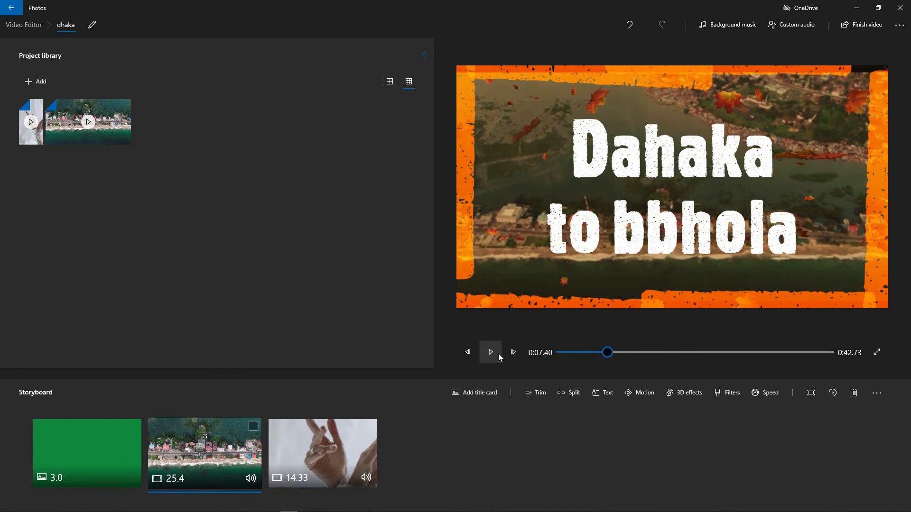
Export the video in High 1080p quality to the Desktop as dhaka, replacing the existing file
{"action": "left_click", "coordinate": [869, 24]}
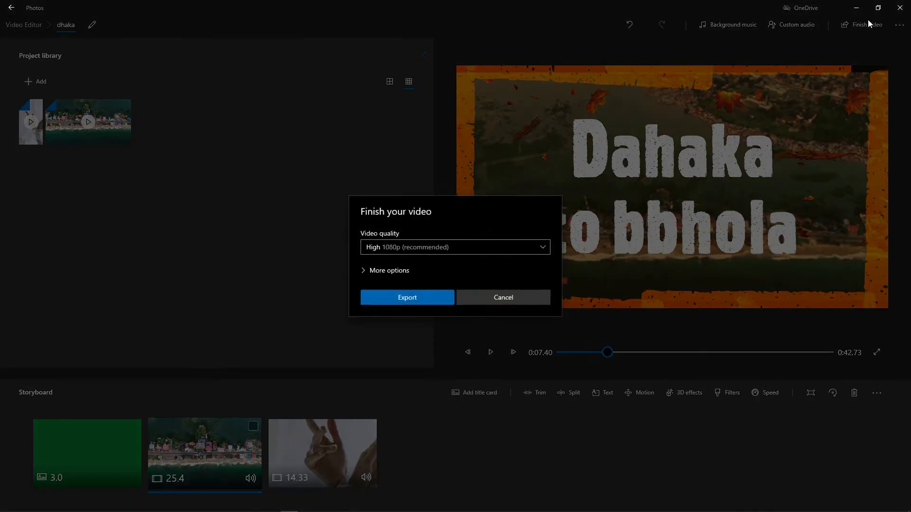
{"action": "left_click", "coordinate": [433, 294]}
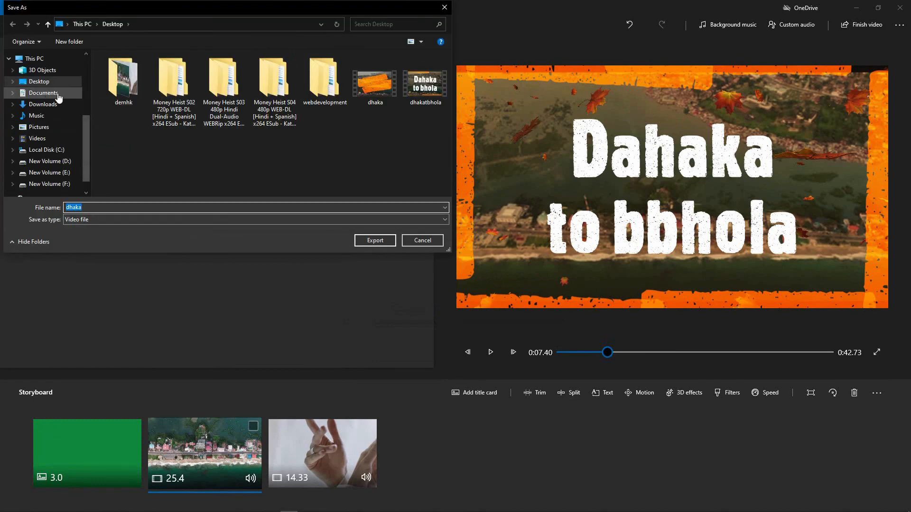
{"action": "left_click", "coordinate": [363, 242]}
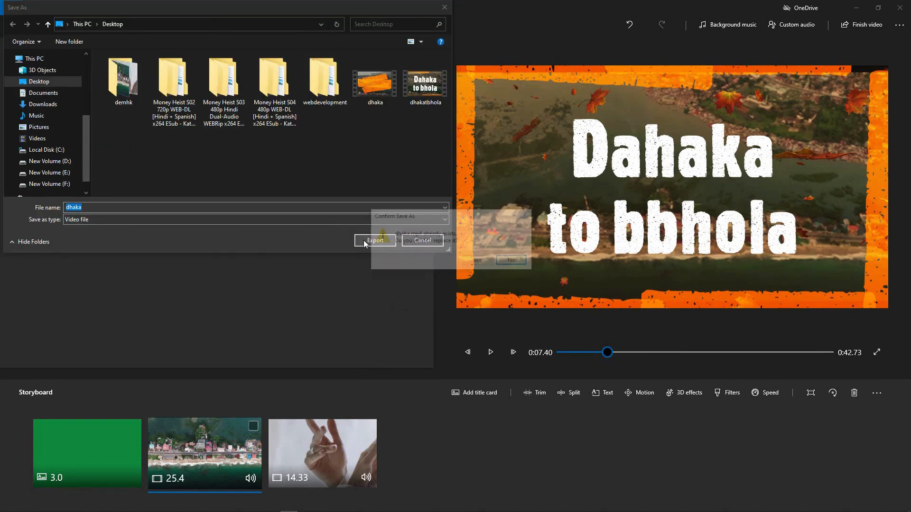
{"action": "left_click", "coordinate": [478, 261]}
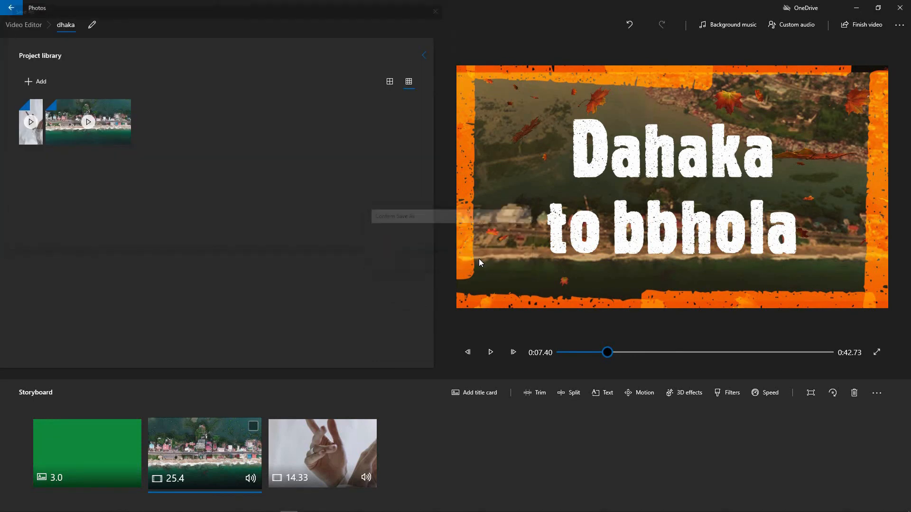
{"action": "mouse_move", "coordinate": [236, 504]}
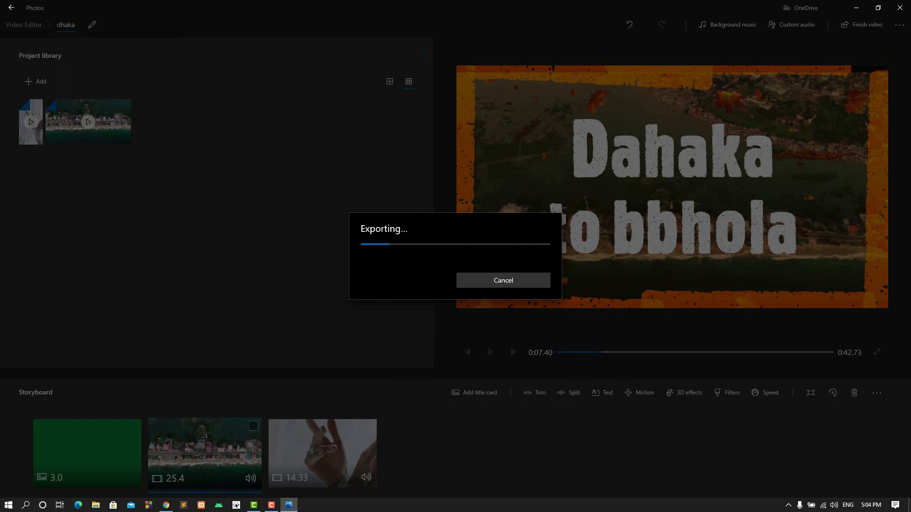
{"action": "left_click", "coordinate": [272, 505]}
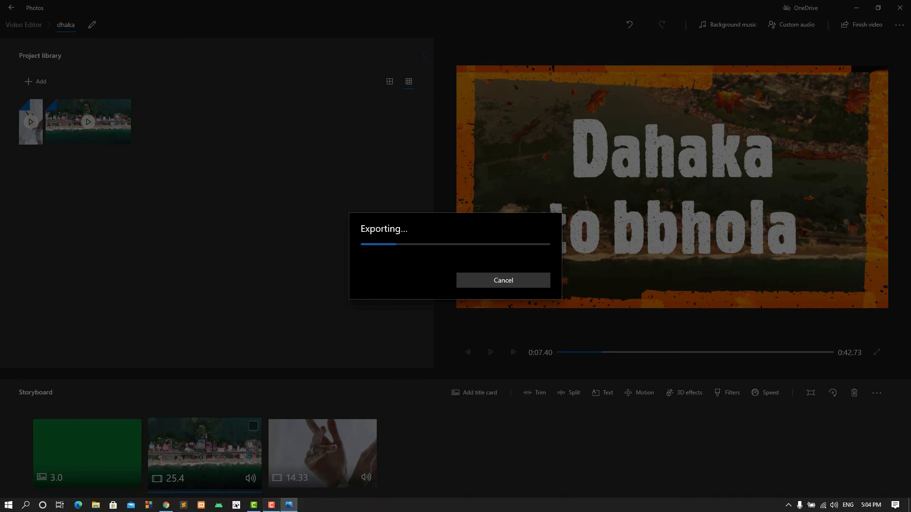